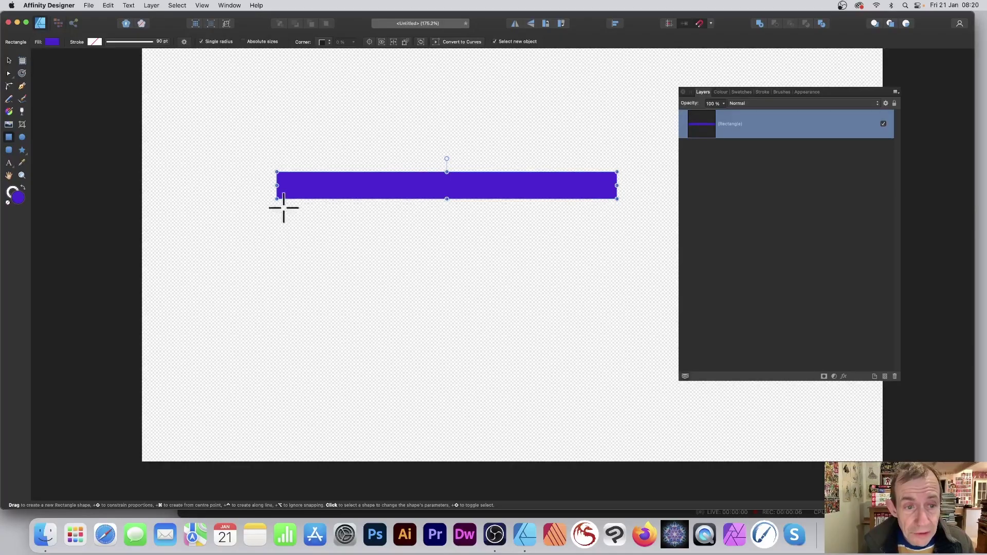
- Draw the first purple bars, undo an extra one, and make the lower bar thinner
drag(277, 210, 611, 225)
key(super+z)
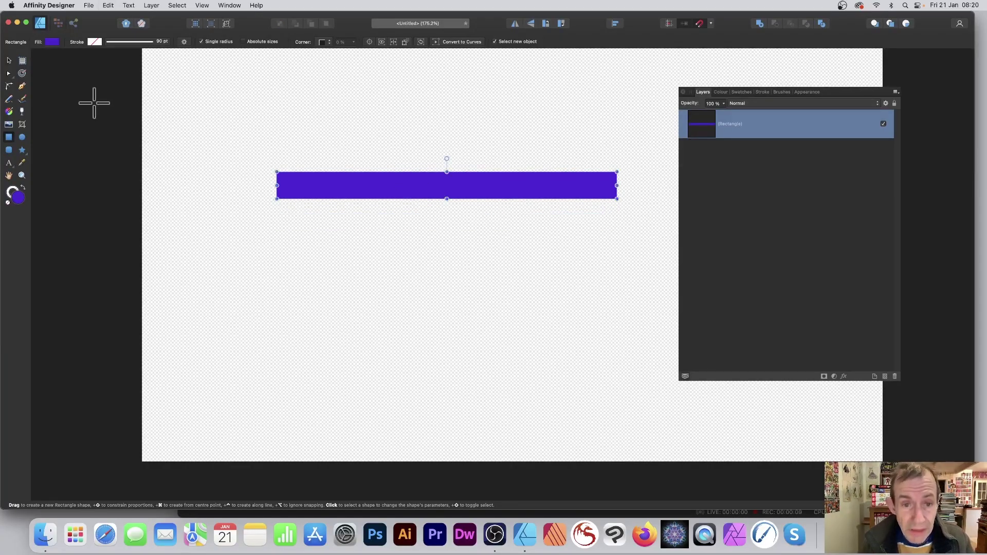
click(8, 60)
mouse_move(400, 178)
mouse_down()
mouse_move(384, 168)
mouse_move(387, 196)
mouse_up()
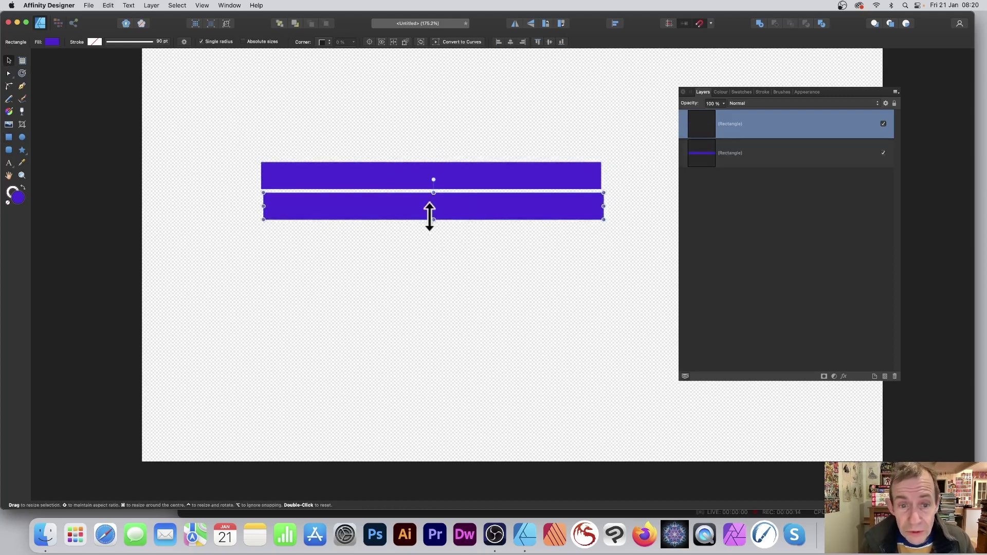
drag(433, 219, 432, 204)
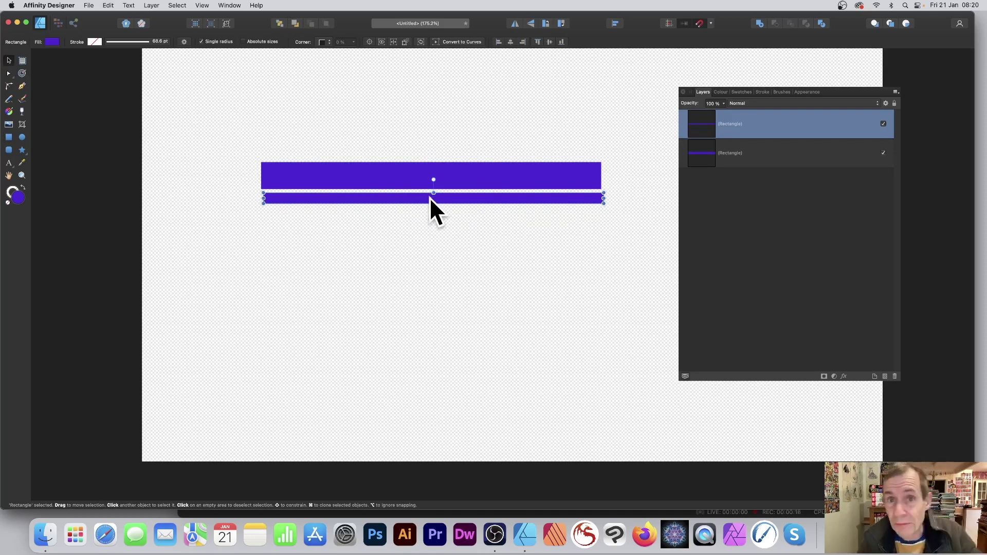
- Duplicate bars downward, set one new bar to 53.8 px tall, and marquee-select all five
mouse_move(472, 201)
super+mouse_down()
mouse_move(472, 216)
mouse_move(432, 245)
super+mouse_up()
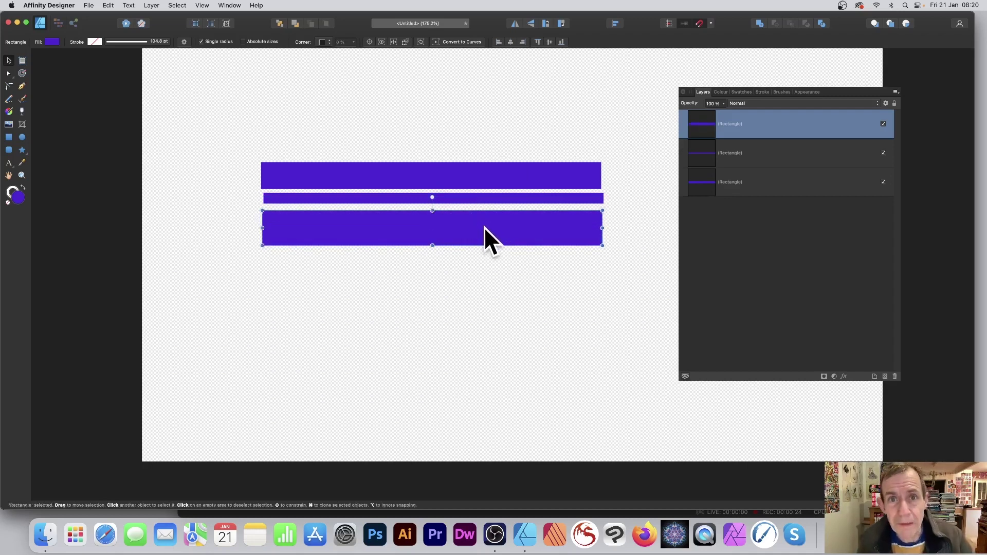
mouse_move(486, 225)
super+mouse_down()
mouse_move(478, 264)
mouse_move(488, 267)
super+mouse_up()
mouse_move(437, 286)
mouse_down()
mouse_move(434, 263)
mouse_move(465, 268)
mouse_move(432, 328)
mouse_up()
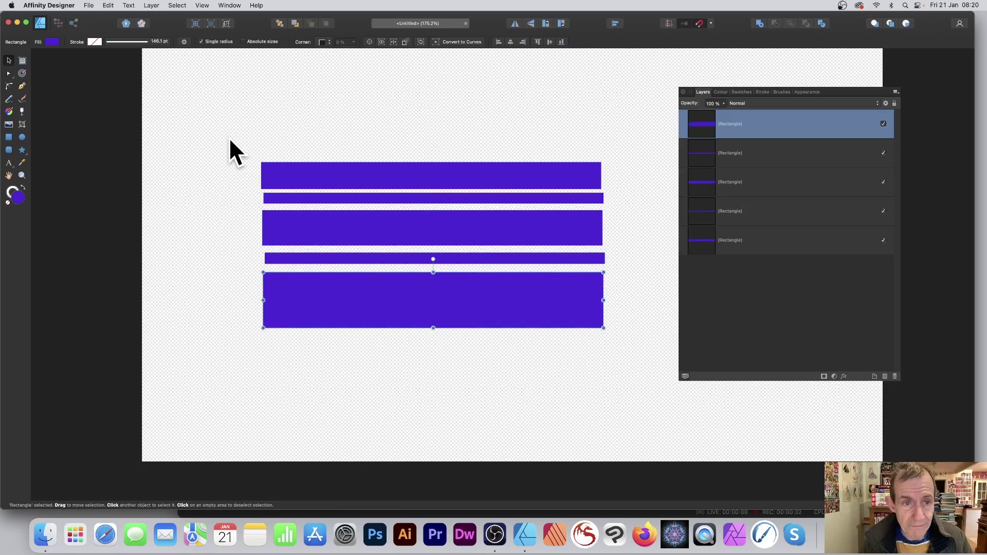
drag(229, 132, 654, 355)
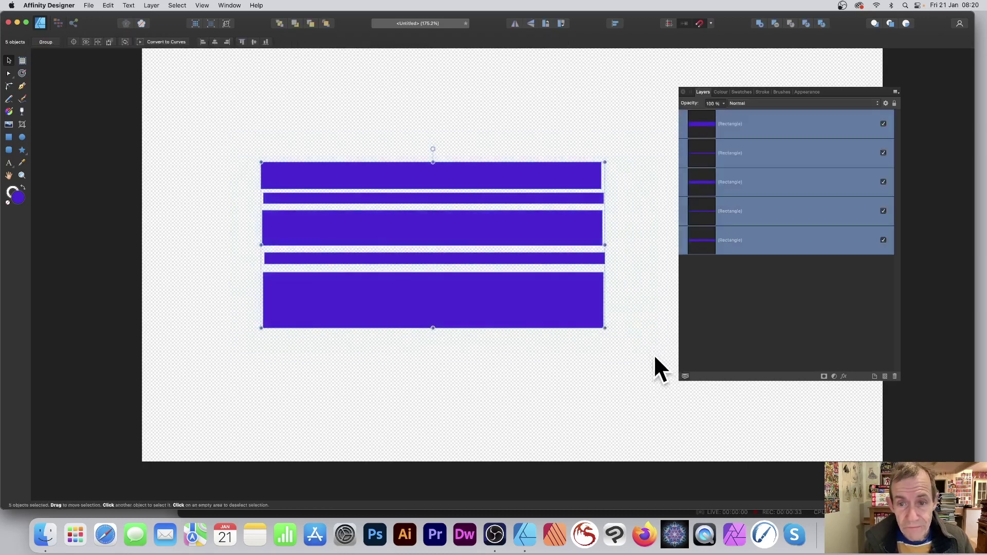
- Move the top bar down onto the thin bar and open the View > Snapping Manager
click(528, 106)
drag(501, 169, 504, 172)
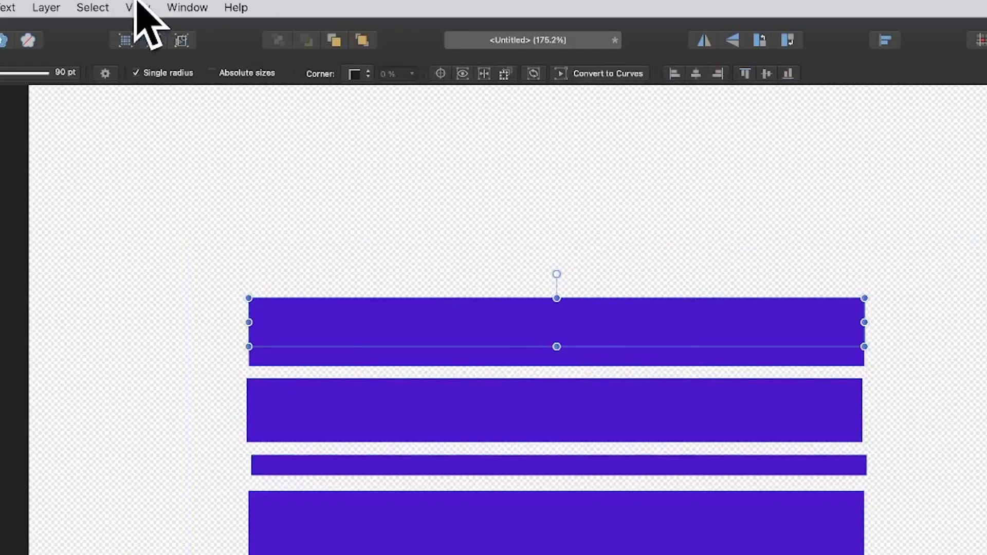
click(202, 5)
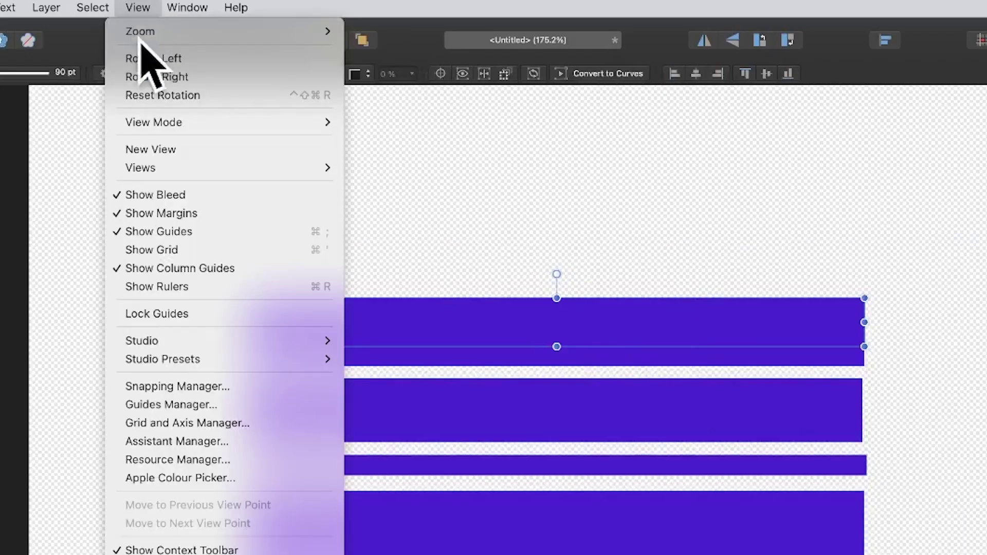
click(214, 389)
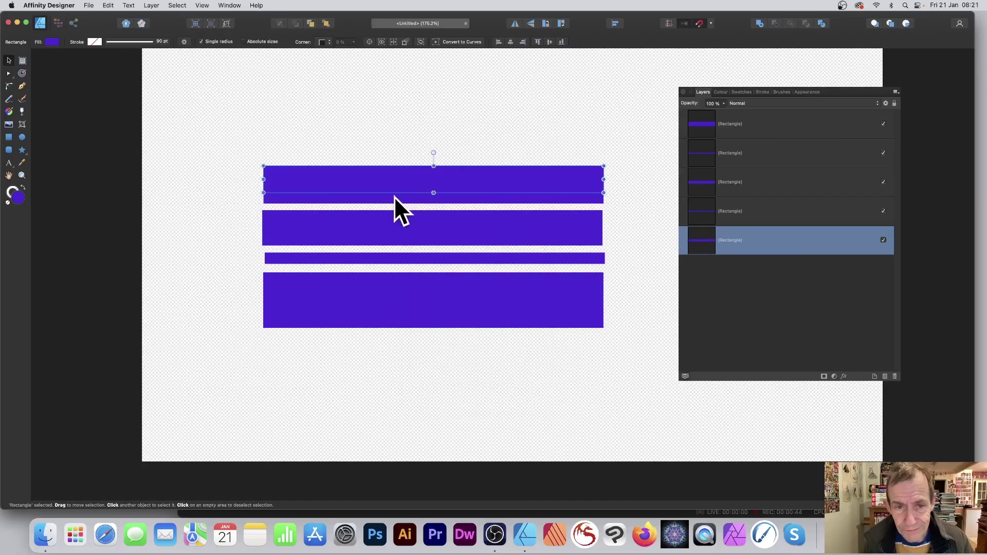
- Snap the remaining bars up flush against one another, then select the block
drag(529, 383, 520, 373)
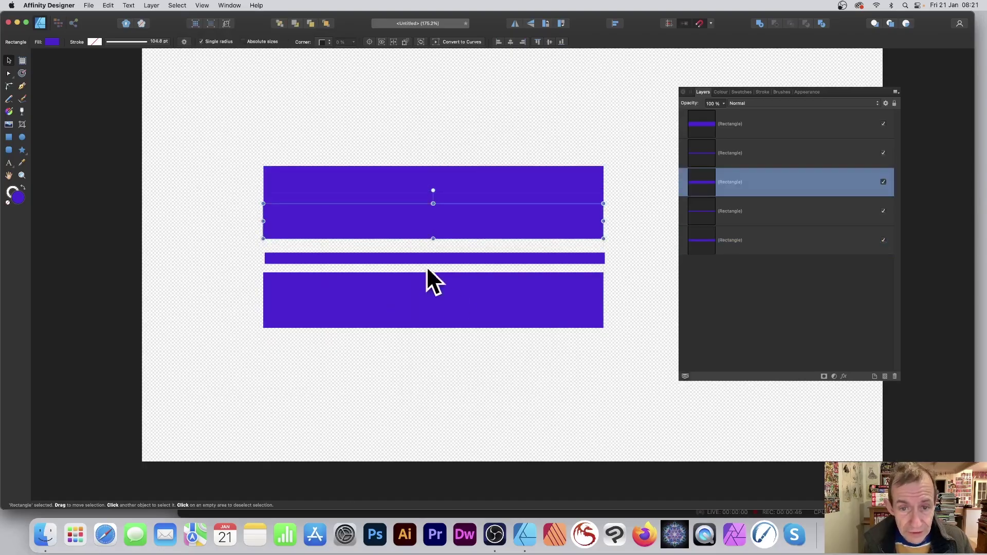
drag(455, 257, 456, 243)
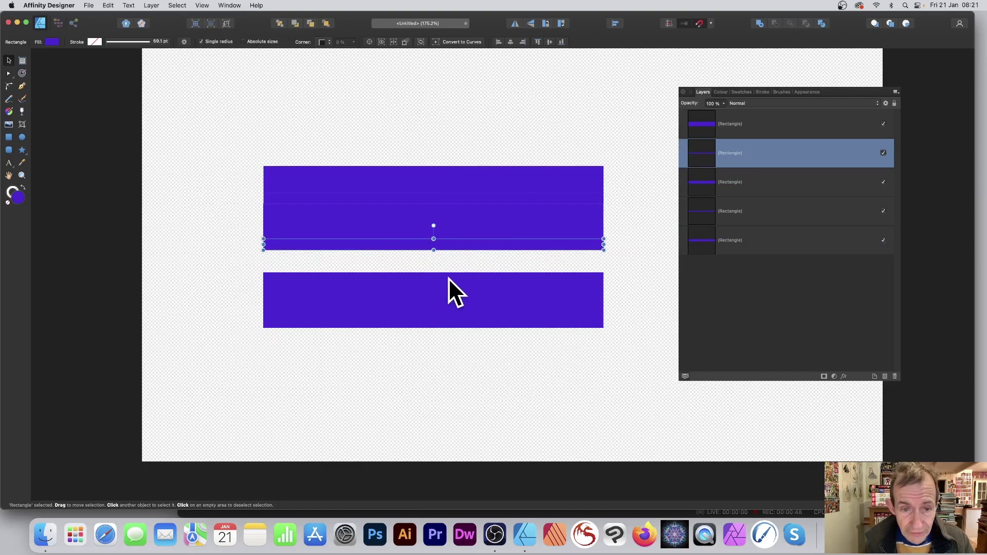
drag(448, 278, 449, 256)
drag(229, 117, 639, 331)
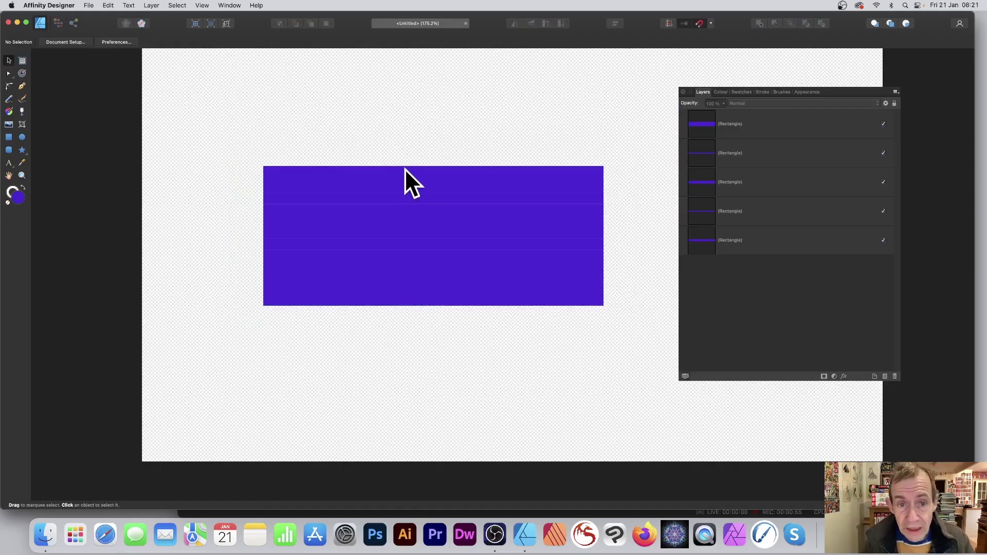
click(650, 321)
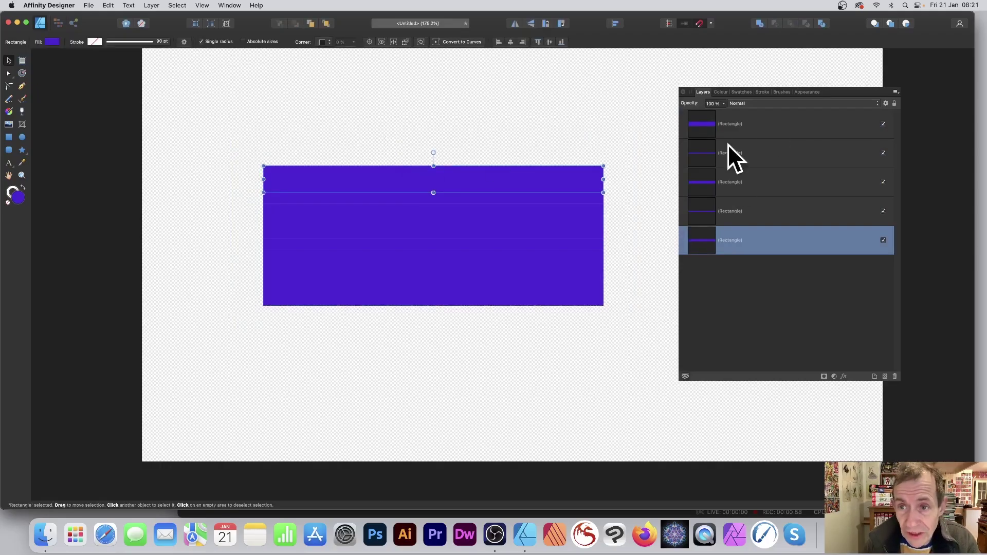
- Show the Swatches panel and fill the top band mint green
click(203, 5)
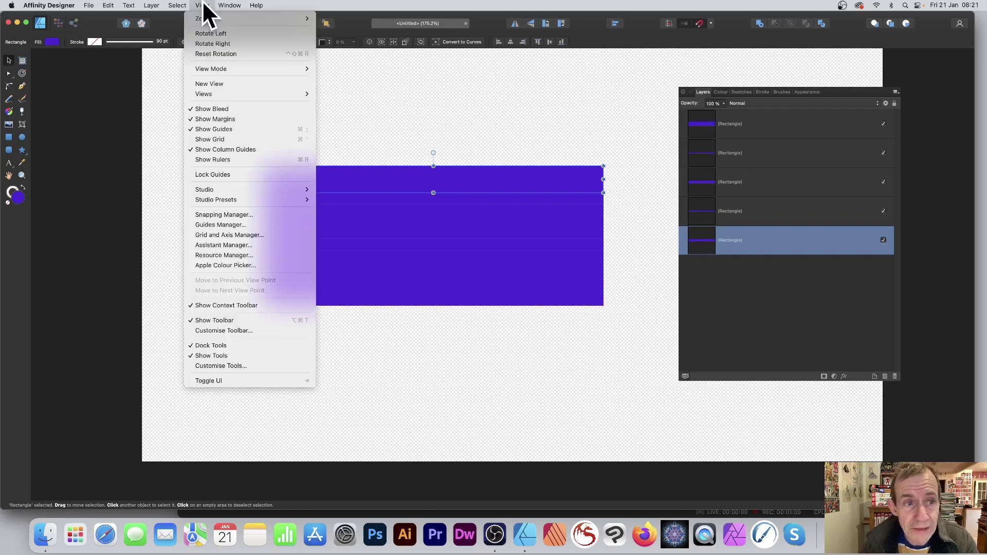
mouse_move(226, 191)
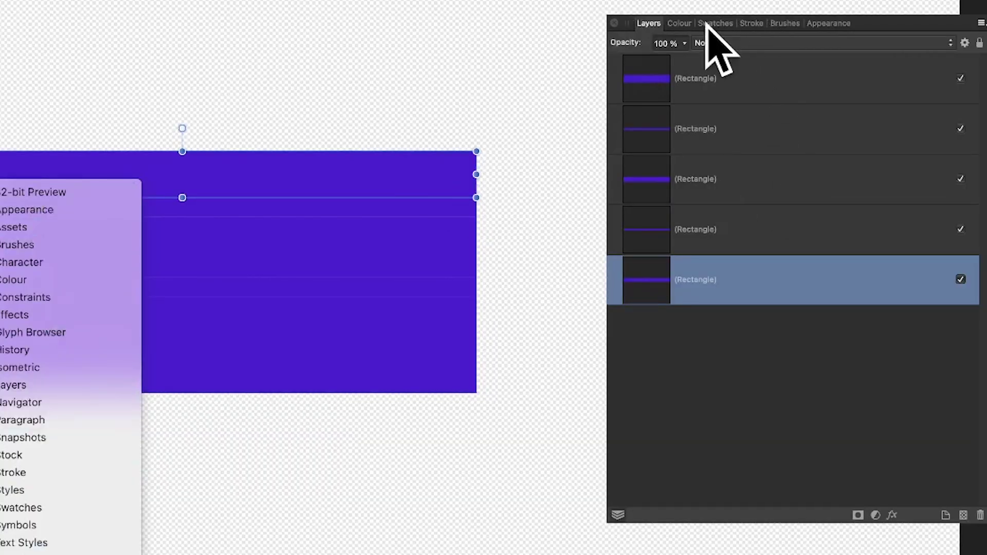
click(714, 23)
click(715, 23)
click(672, 142)
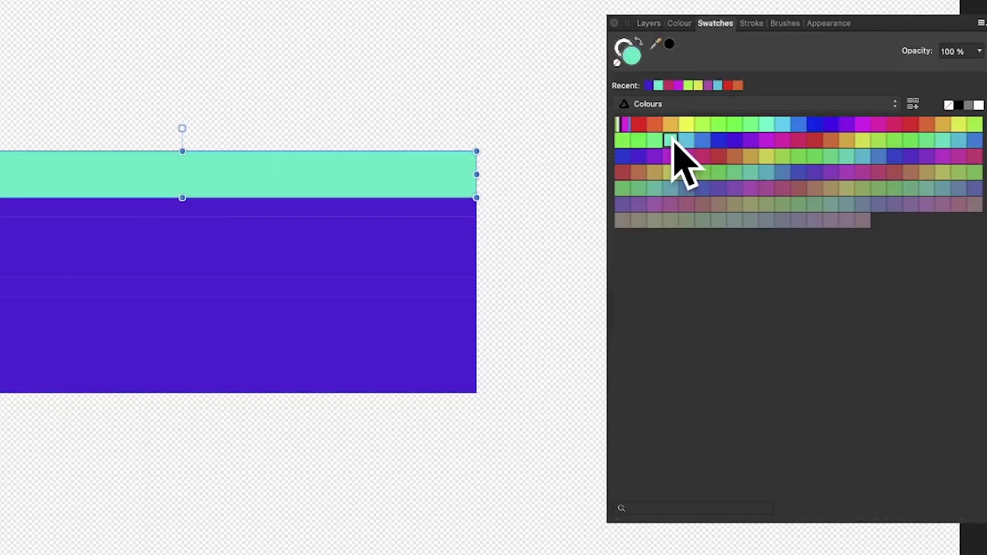
- Colour the next three bands black, yellow and black
click(366, 211)
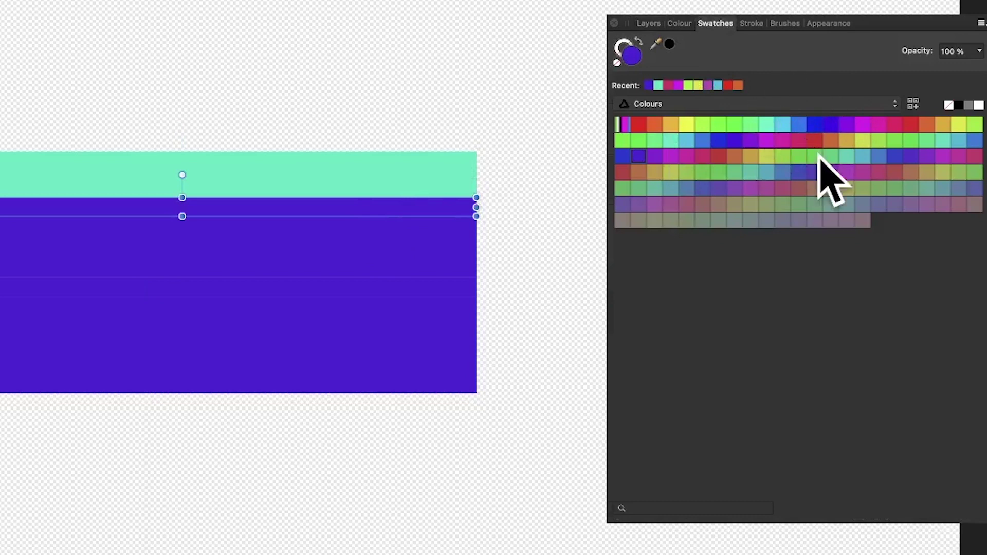
click(959, 104)
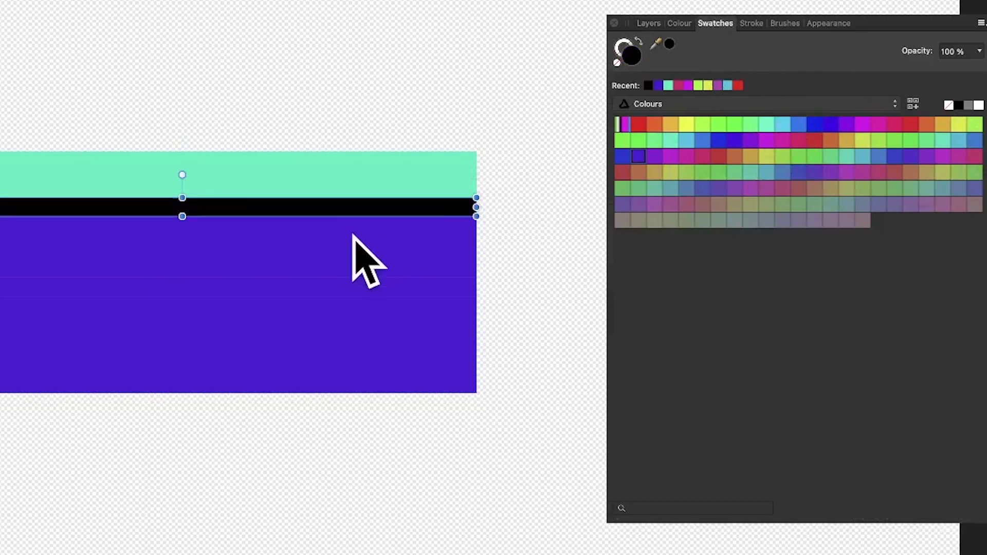
click(352, 232)
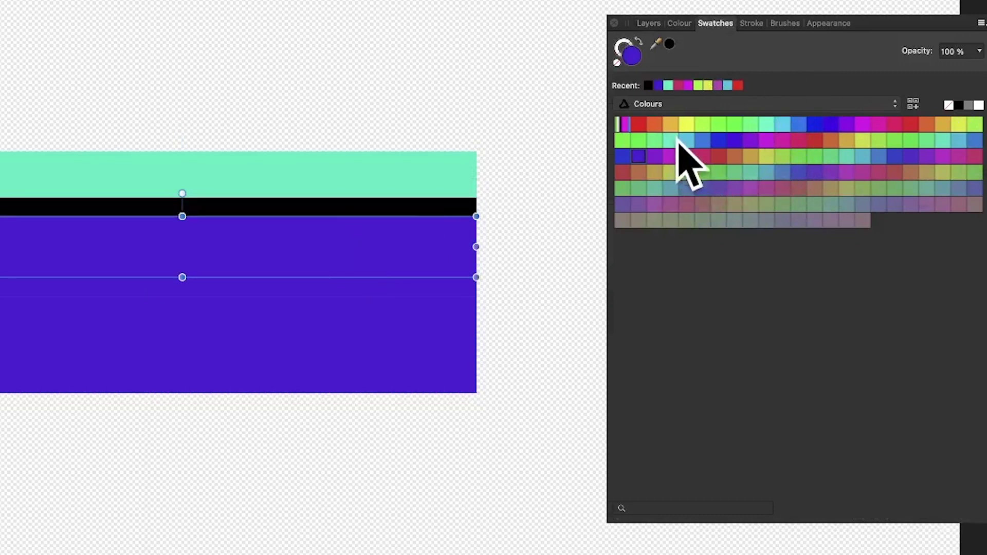
click(686, 124)
click(367, 285)
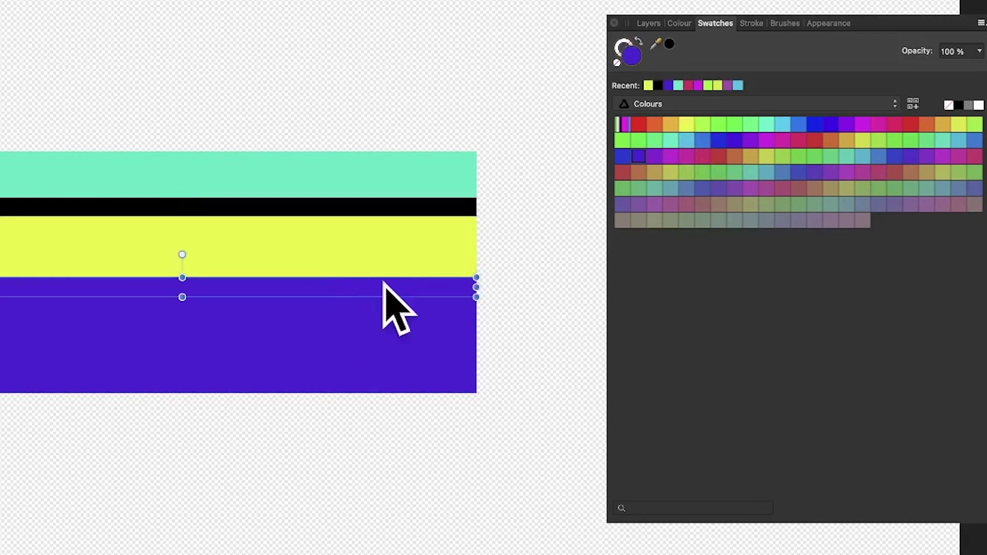
click(959, 105)
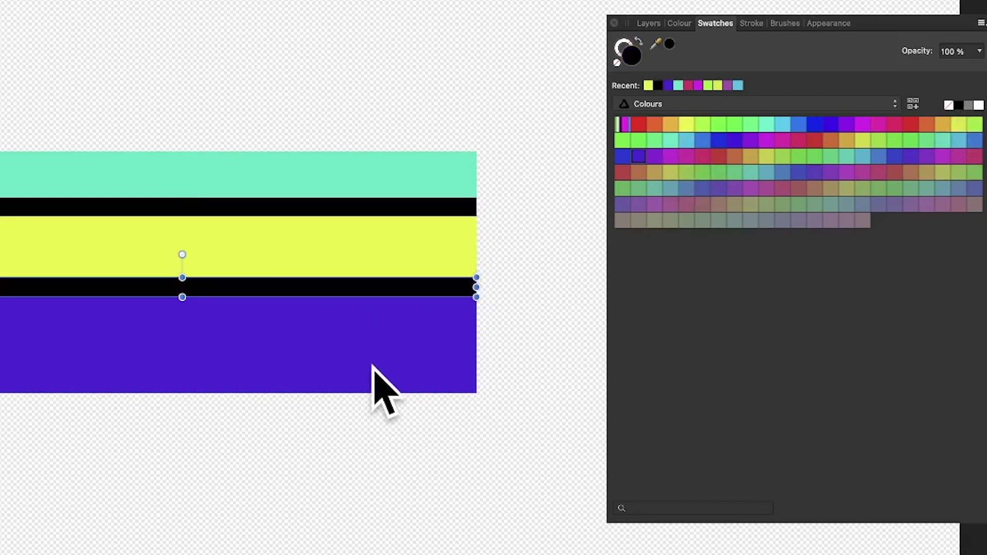
- Fill the bottom band magenta and marquee-select all five bands
click(401, 360)
click(702, 156)
click(72, 96)
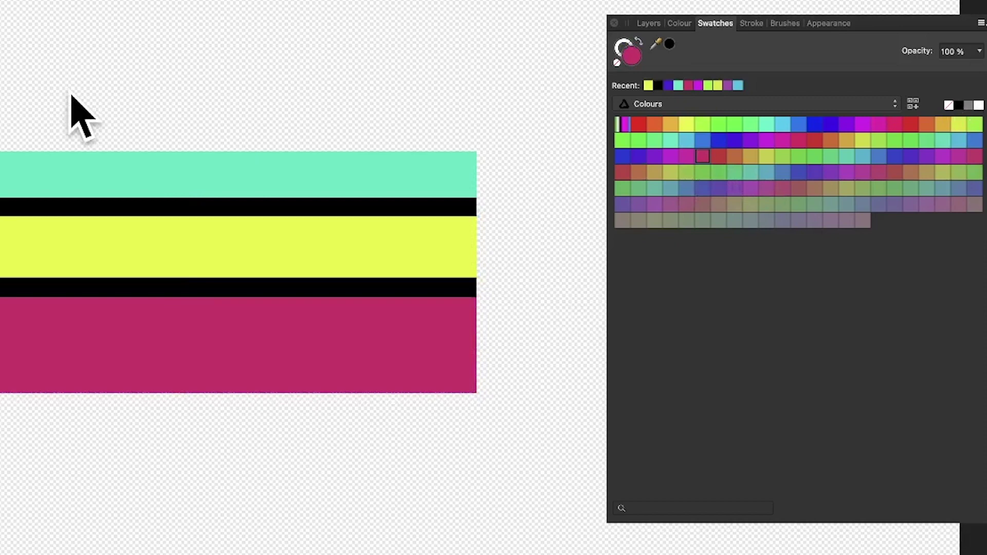
drag(1, 92, 559, 432)
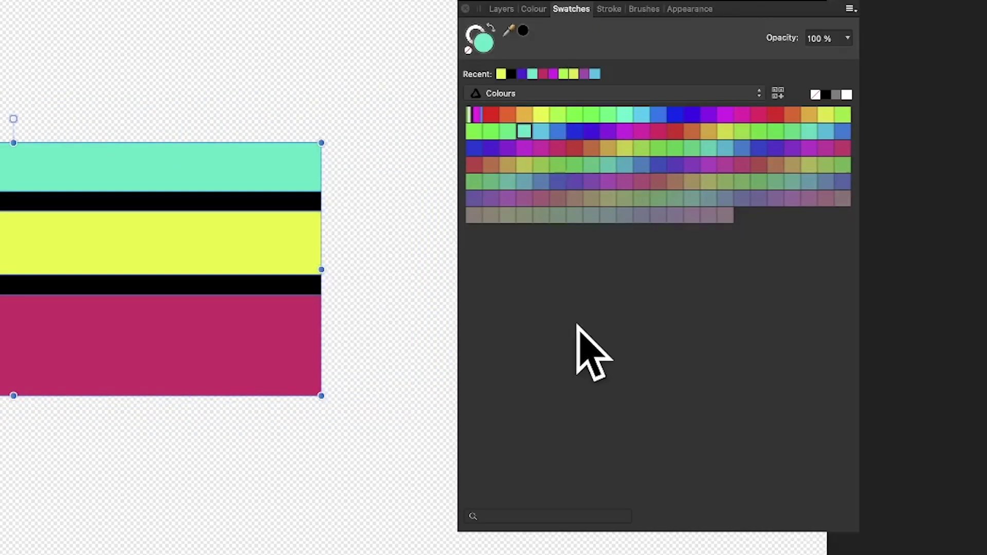
- Group the five selected Rectangle layers from the Layers panel's context menu
click(502, 9)
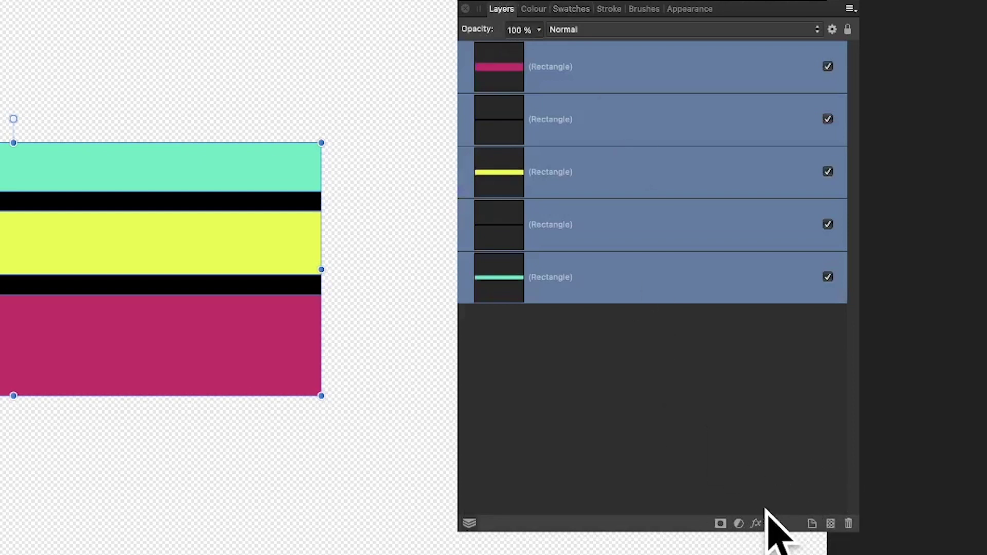
right_click(497, 59)
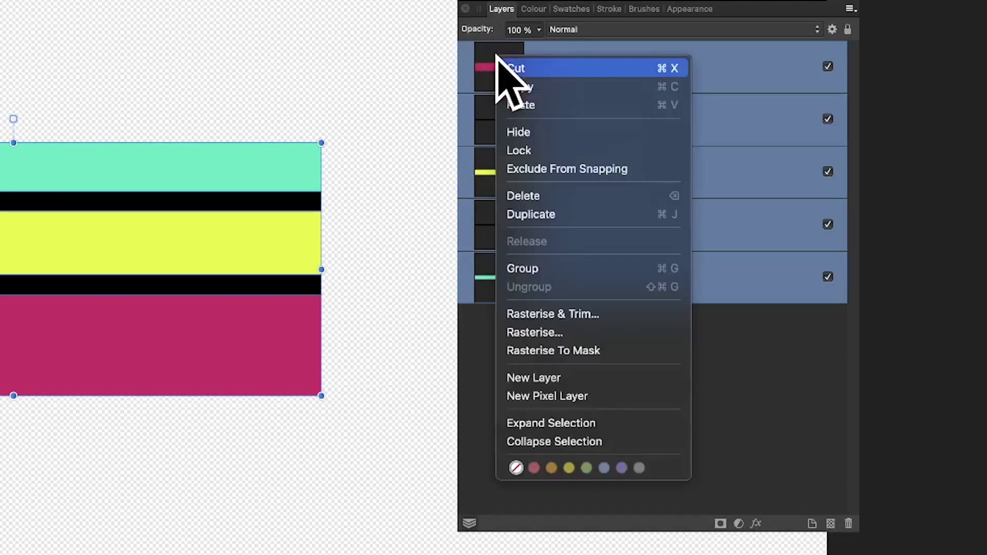
click(516, 268)
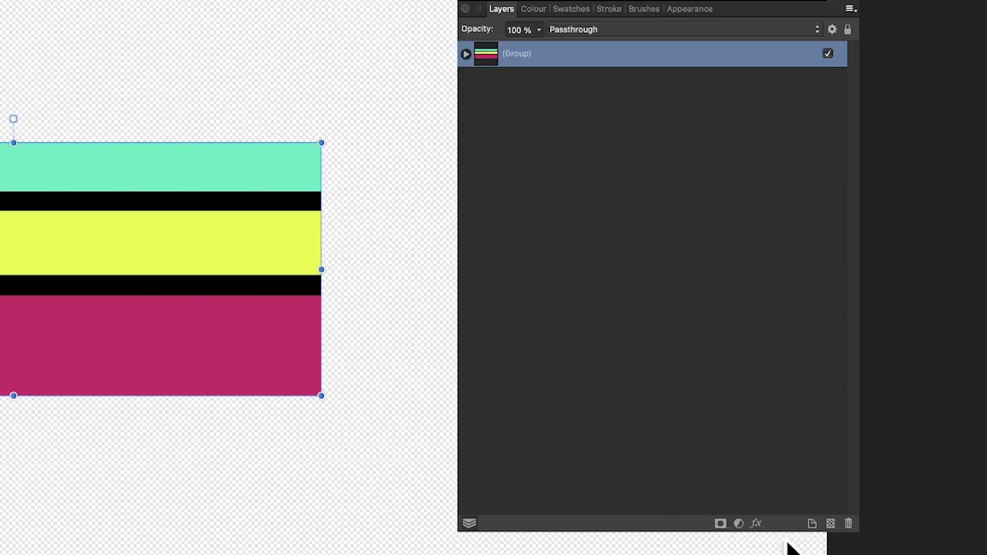
- Add a 3D layer effect with a 13.5 px radius to the striped group
click(755, 522)
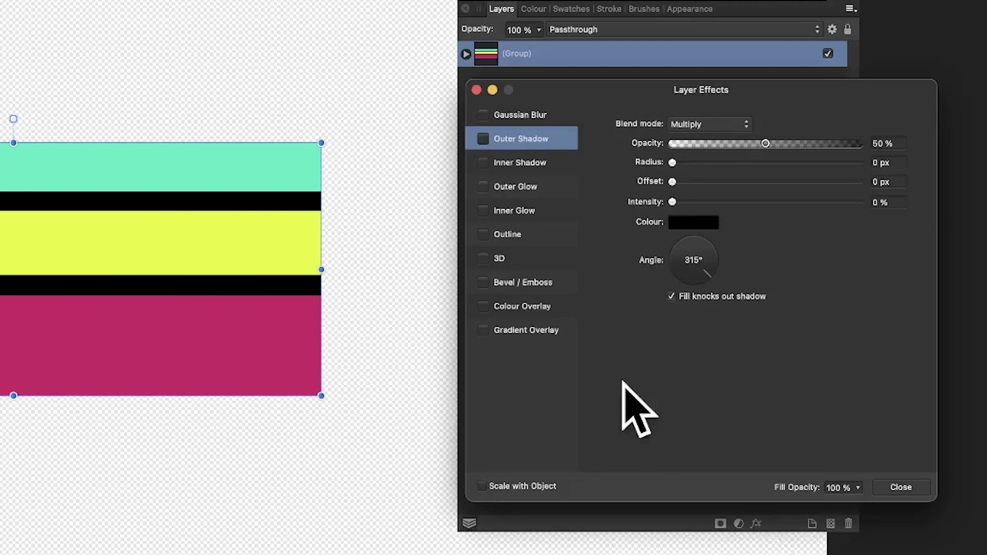
click(497, 258)
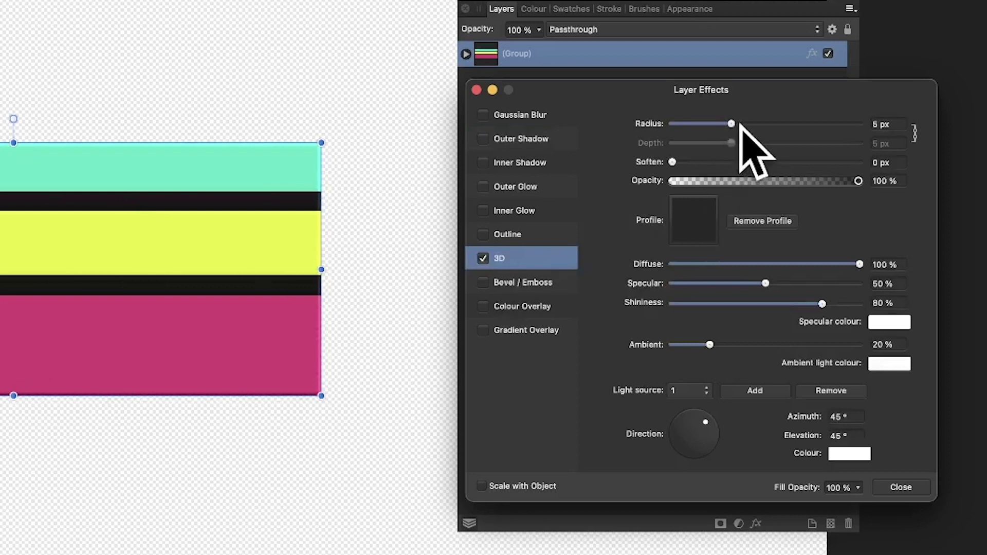
drag(740, 126, 761, 124)
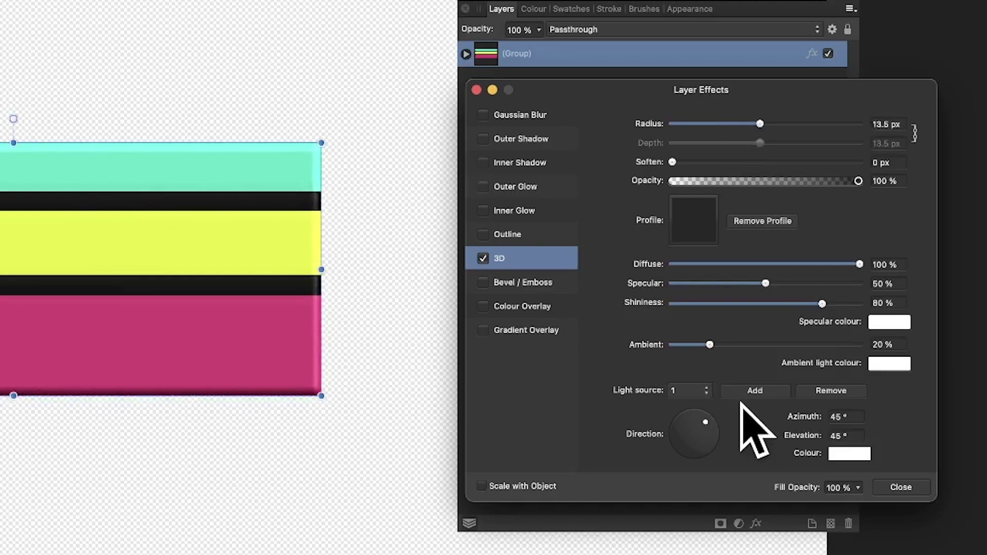
click(901, 487)
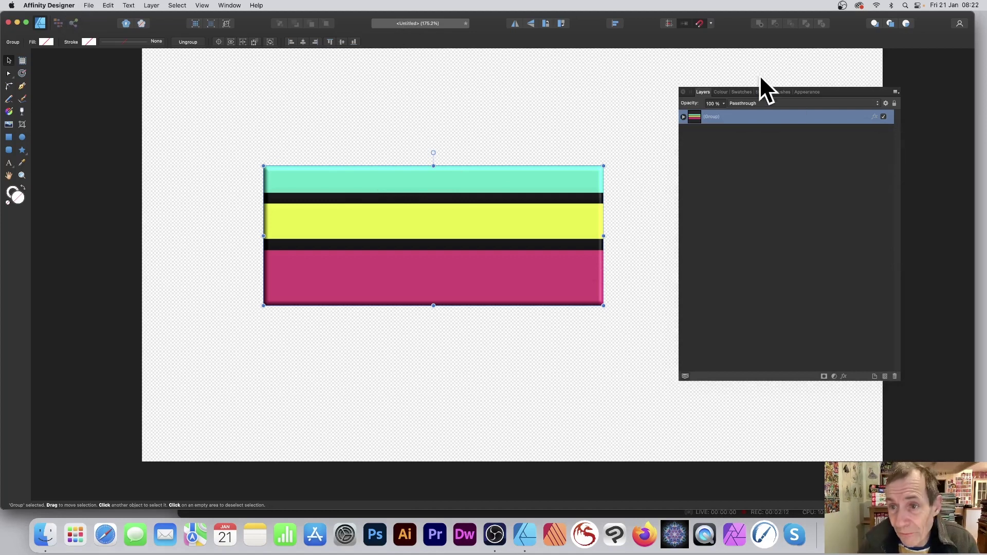
- Show the Brushes panel and open its panel menu
click(784, 92)
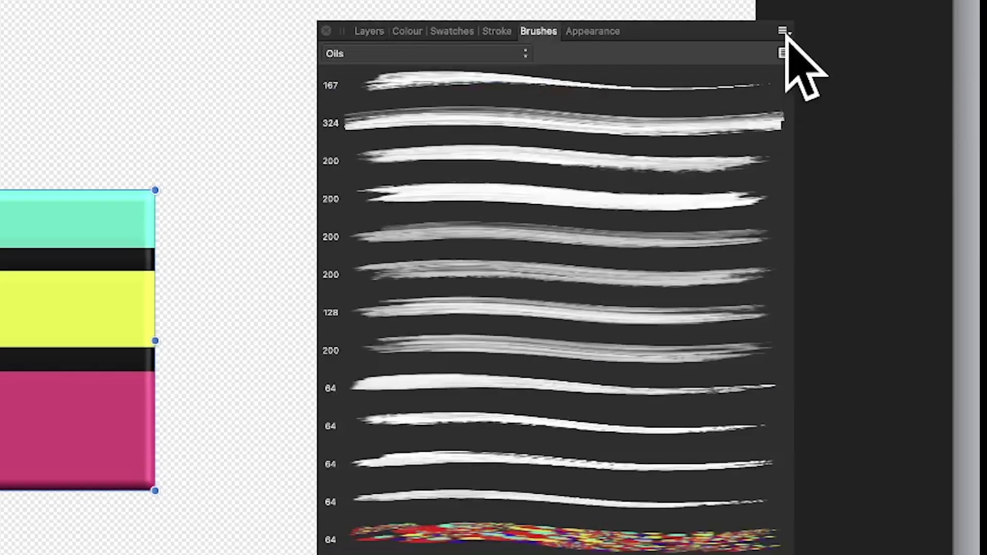
click(896, 91)
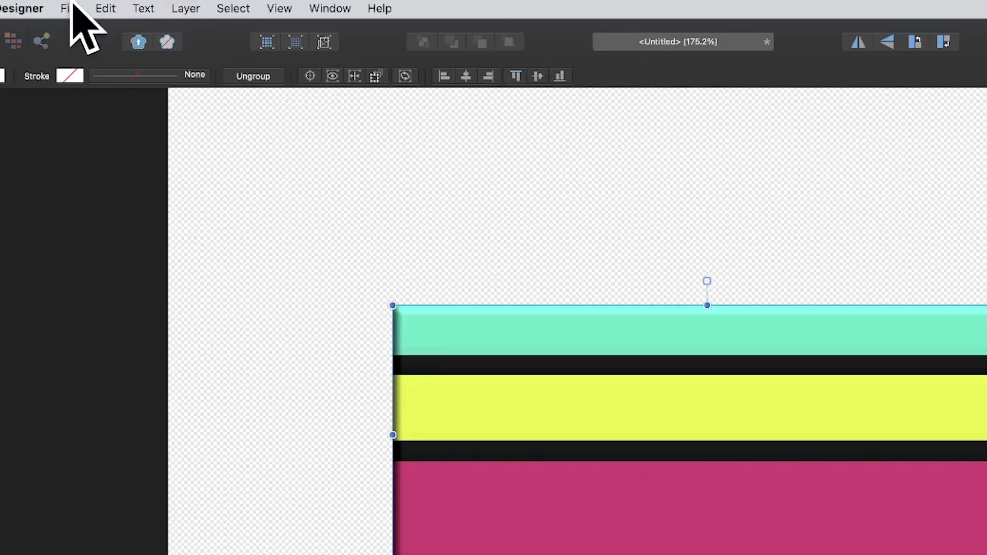
- Export the selection area as test.png to the Desktop, replacing the existing file
click(90, 4)
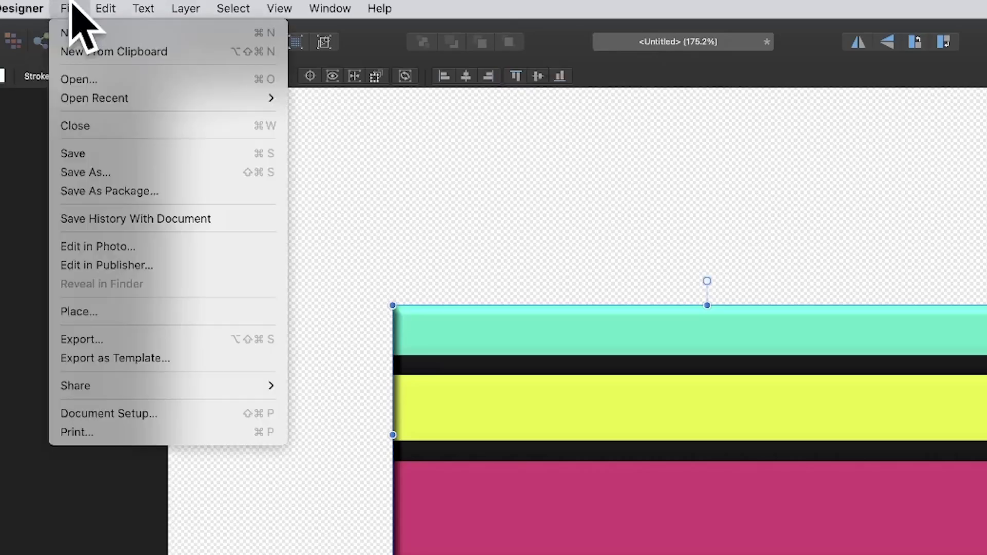
click(82, 340)
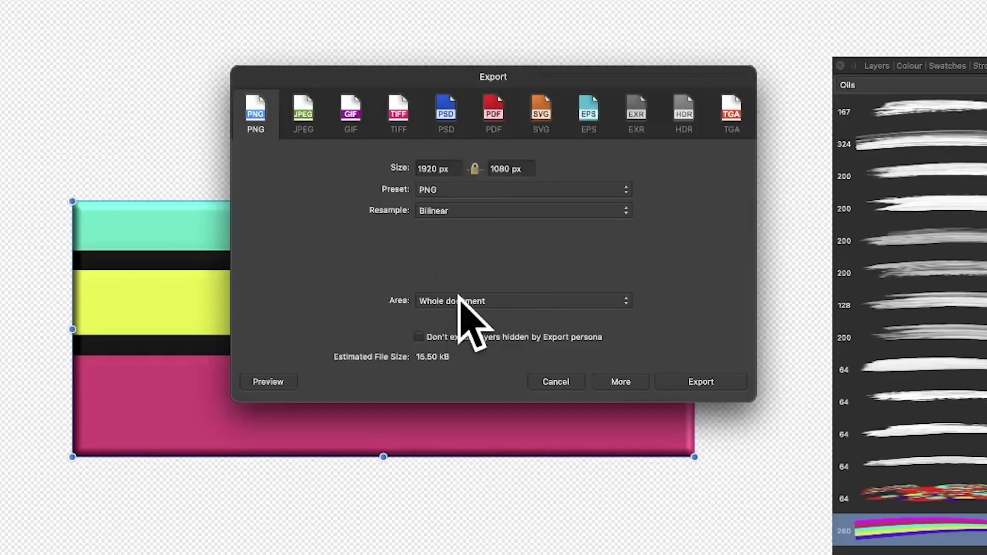
click(459, 298)
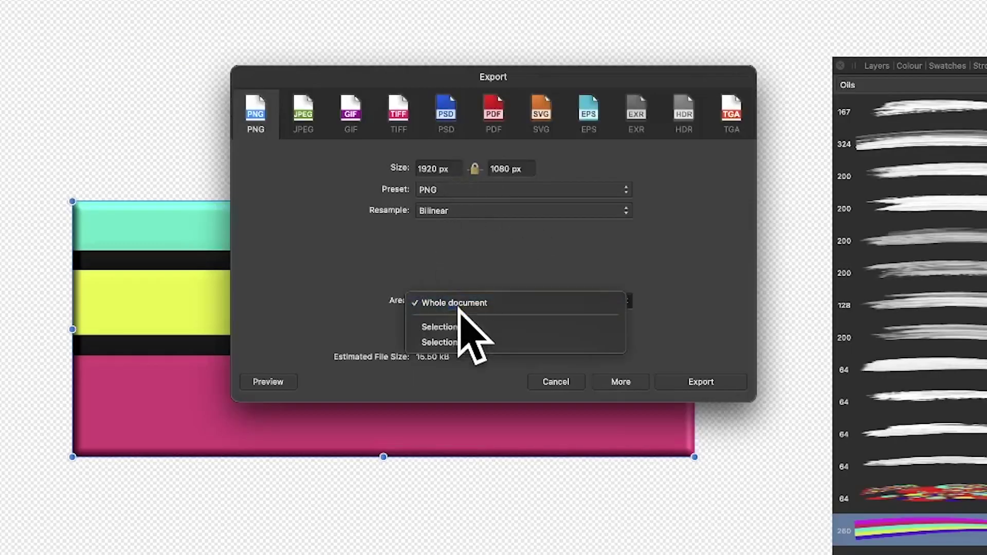
click(495, 326)
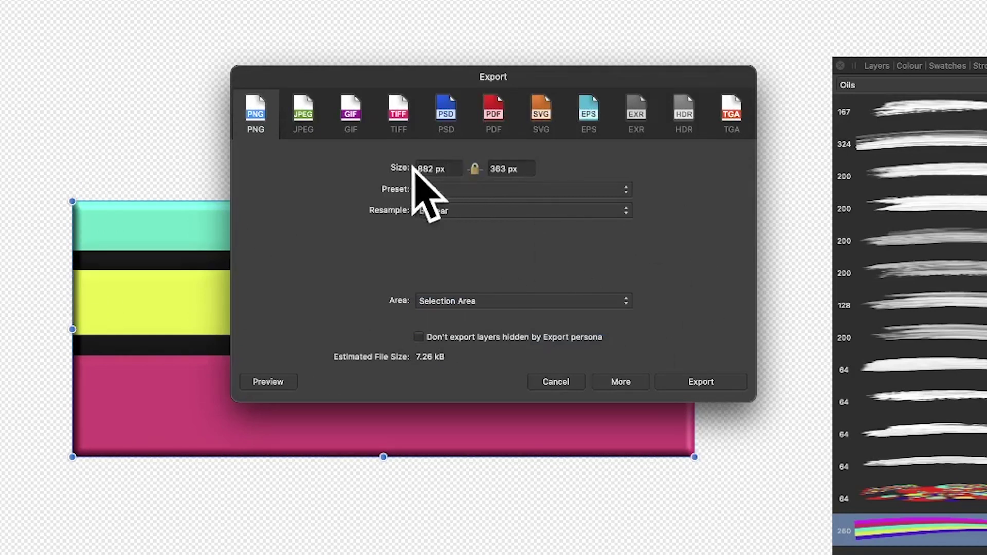
click(733, 383)
text(test)
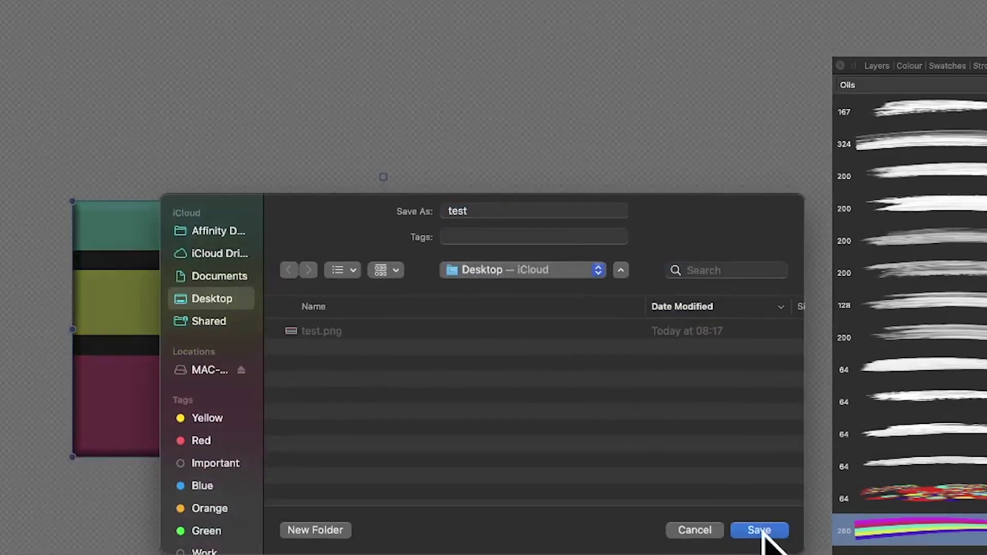
click(767, 533)
click(547, 446)
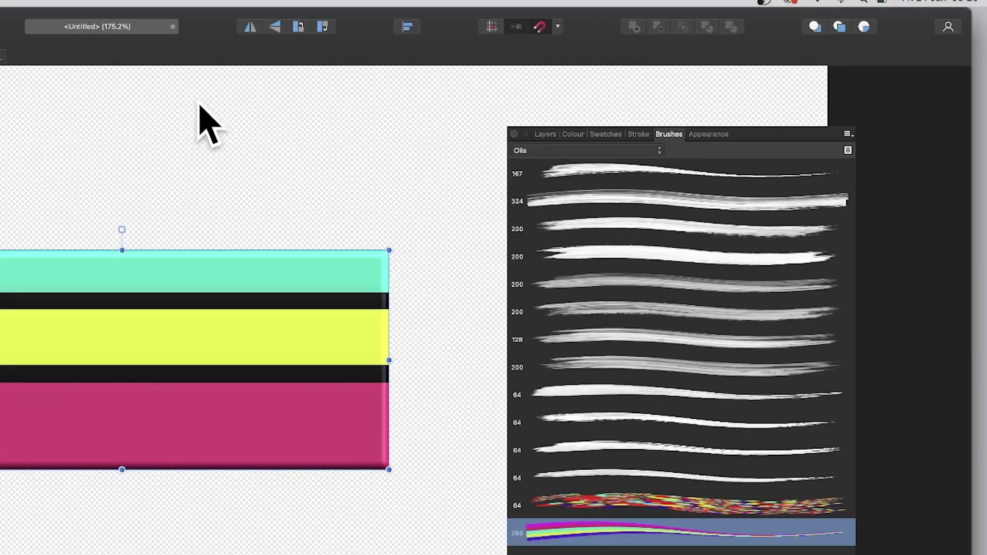
- Delete the striped group and create a New Textured Image Brush from test.png
key(Delete)
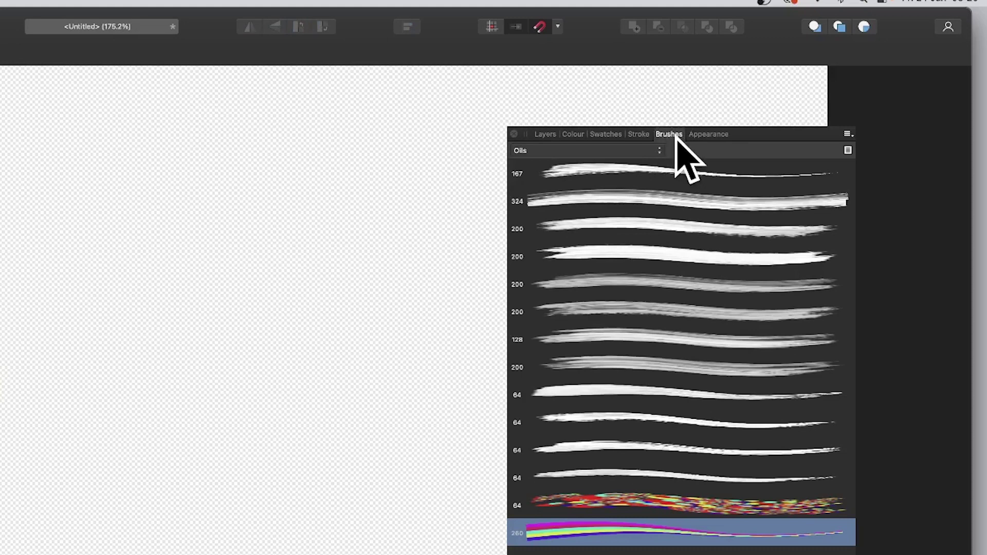
click(847, 134)
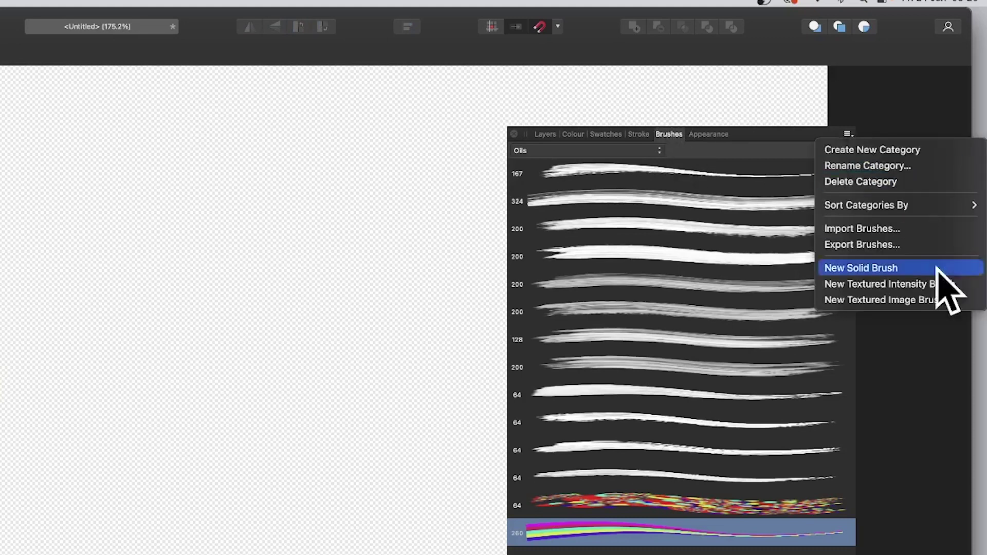
click(903, 301)
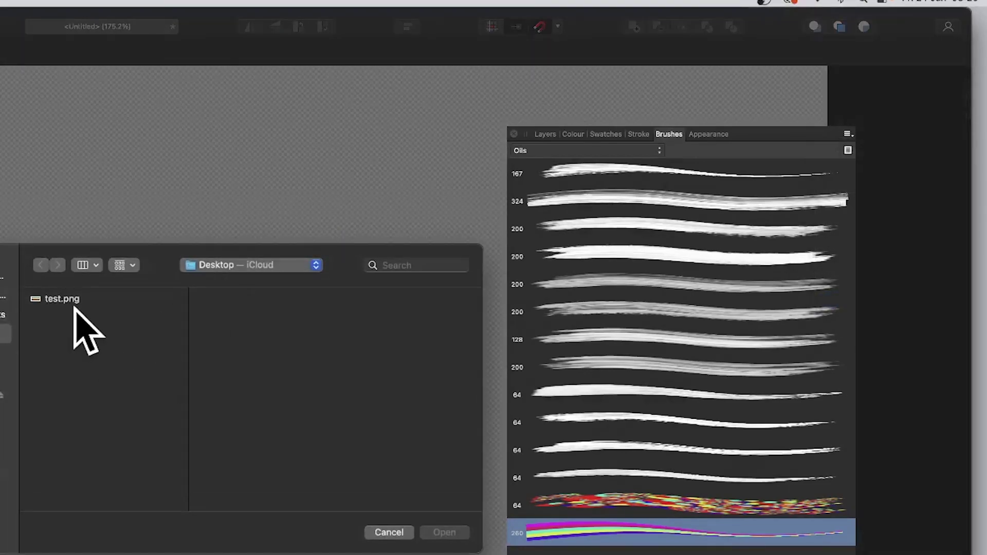
click(60, 299)
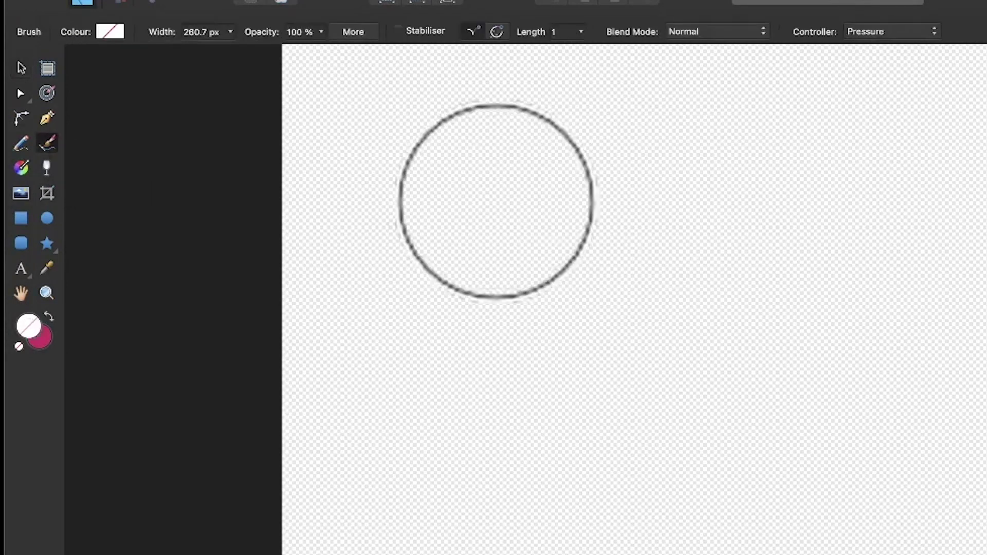
- Paint looping test strokes with the new striped tube brush, then undo them
mouse_move(458, 164)
mouse_down()
mouse_move(925, 319)
mouse_move(801, 554)
mouse_up()
drag(410, 309, 384, 302)
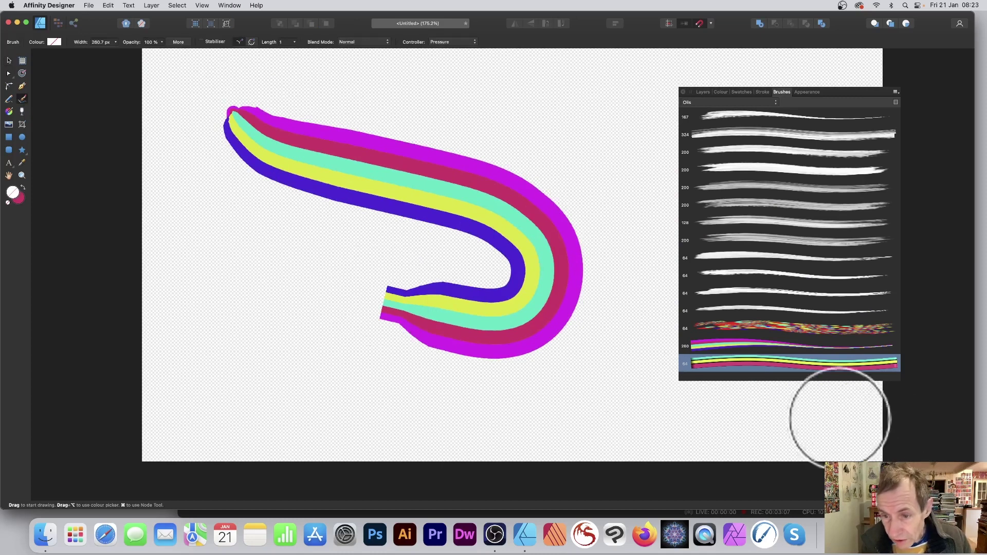
click(711, 358)
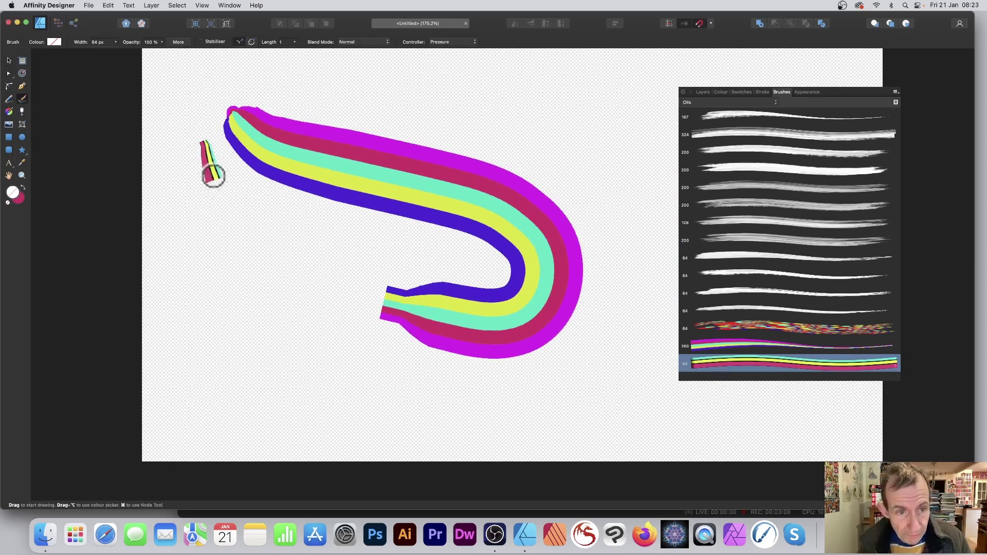
mouse_move(213, 175)
mouse_down()
mouse_move(398, 294)
mouse_move(424, 406)
mouse_move(337, 358)
mouse_move(421, 289)
mouse_move(456, 189)
mouse_move(509, 102)
mouse_up()
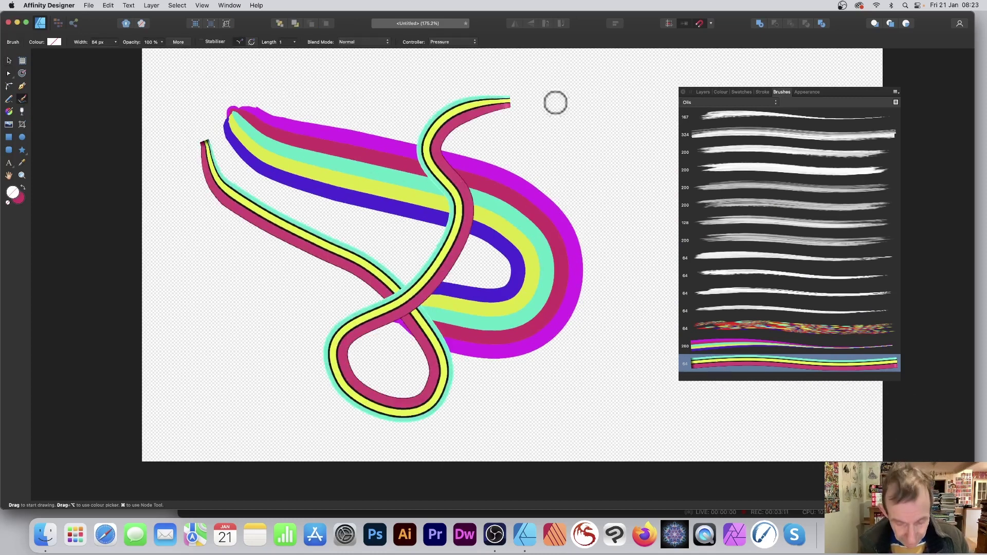
key(super+z)
key(super+z)
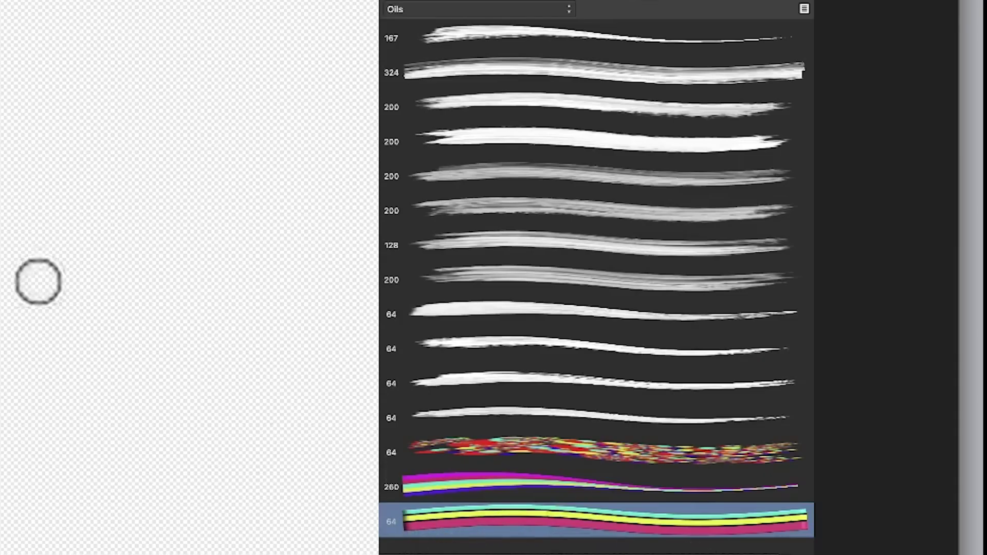
- Set the brush body to Repeat with 198 px head, 471 px tail offsets and 179 px width
double_click(470, 513)
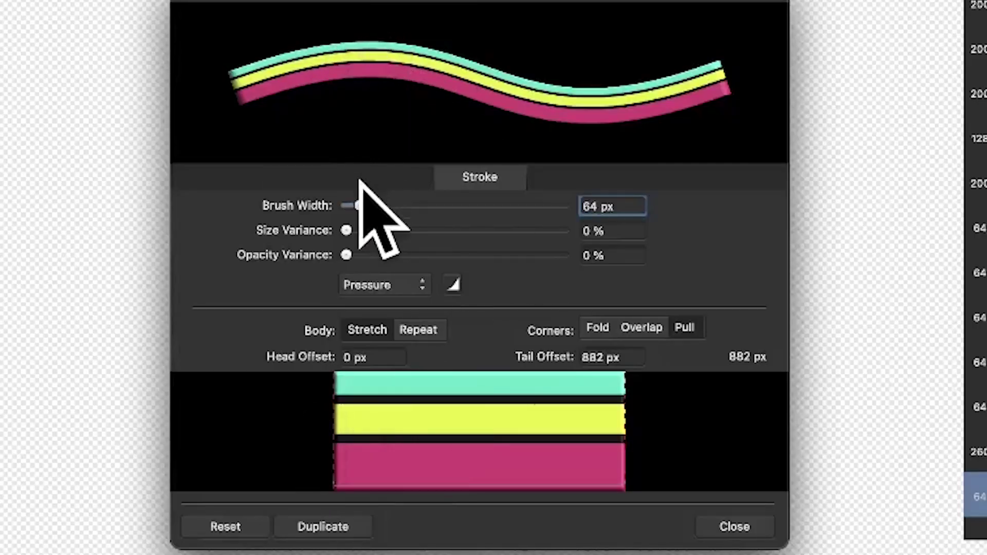
drag(360, 206, 377, 199)
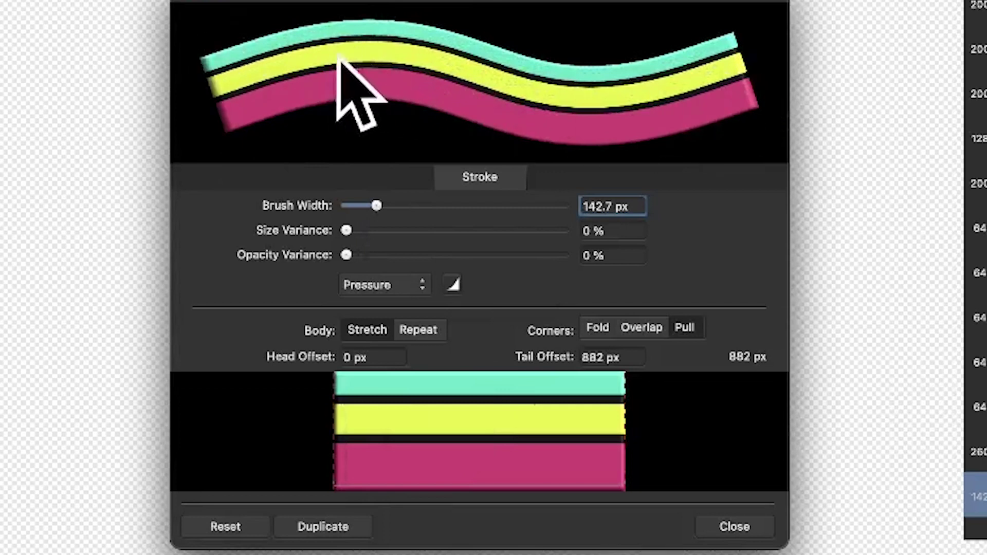
click(418, 329)
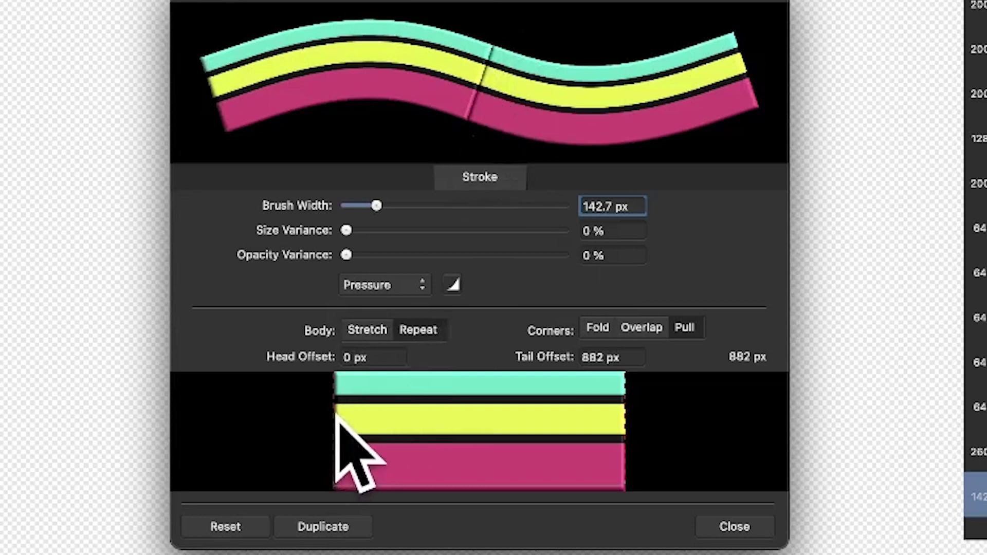
drag(337, 419, 369, 418)
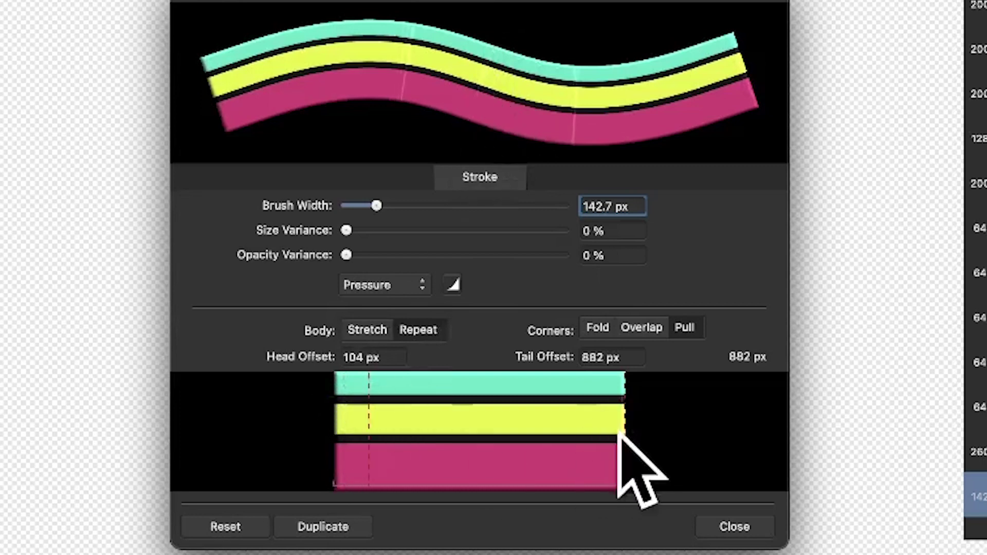
drag(623, 431, 392, 400)
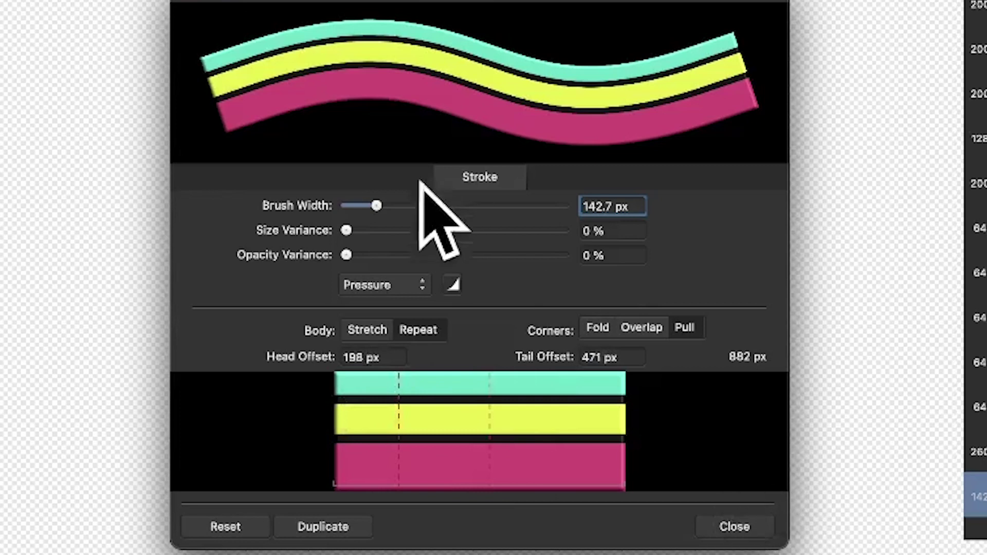
drag(380, 206, 385, 204)
- Keep the 179 px brush width, then paint a test stroke and undo it
click(740, 527)
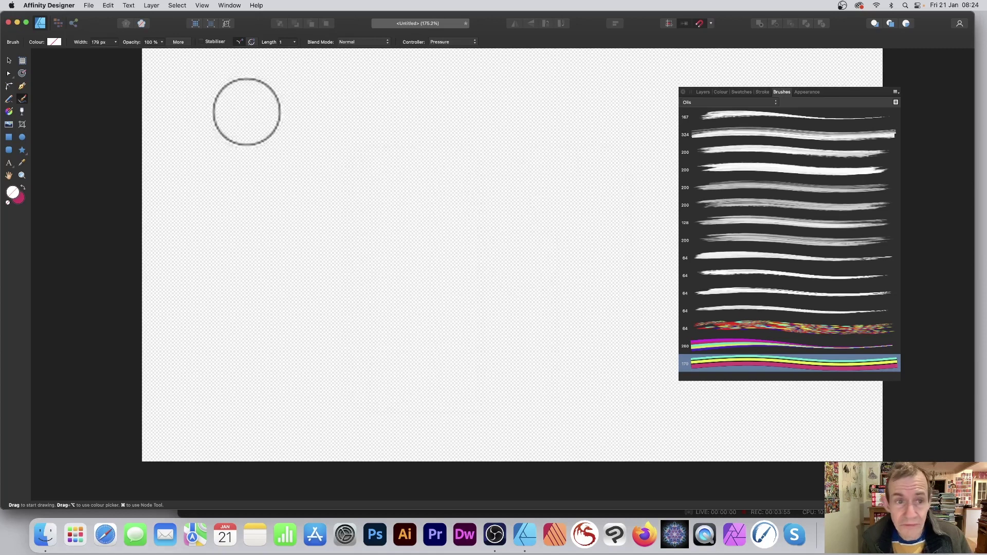
mouse_move(229, 90)
mouse_down()
mouse_move(238, 119)
mouse_move(492, 227)
mouse_move(392, 278)
mouse_move(209, 276)
mouse_move(434, 115)
mouse_move(529, 203)
mouse_move(538, 328)
mouse_move(494, 379)
mouse_move(311, 185)
mouse_move(493, 84)
mouse_move(489, 77)
mouse_up()
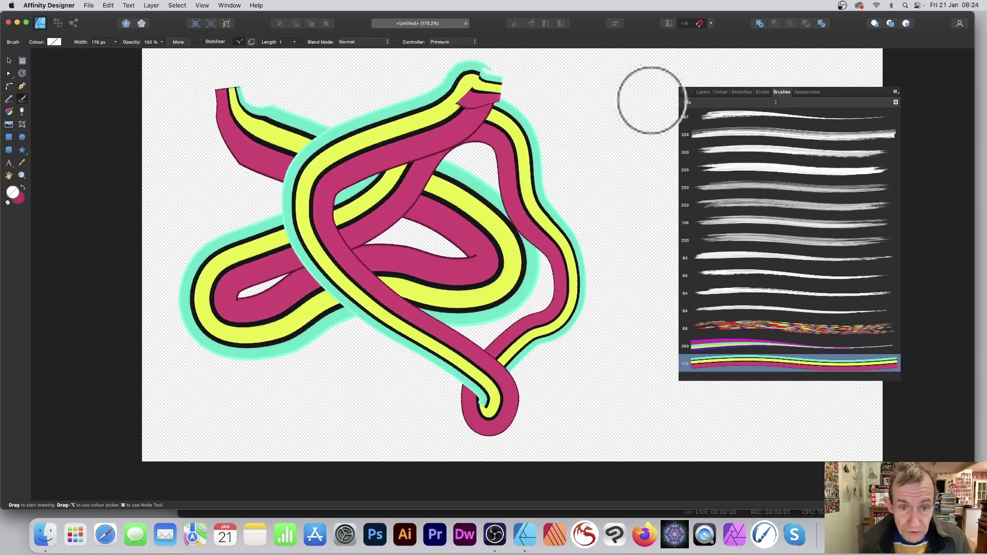
key(super+z)
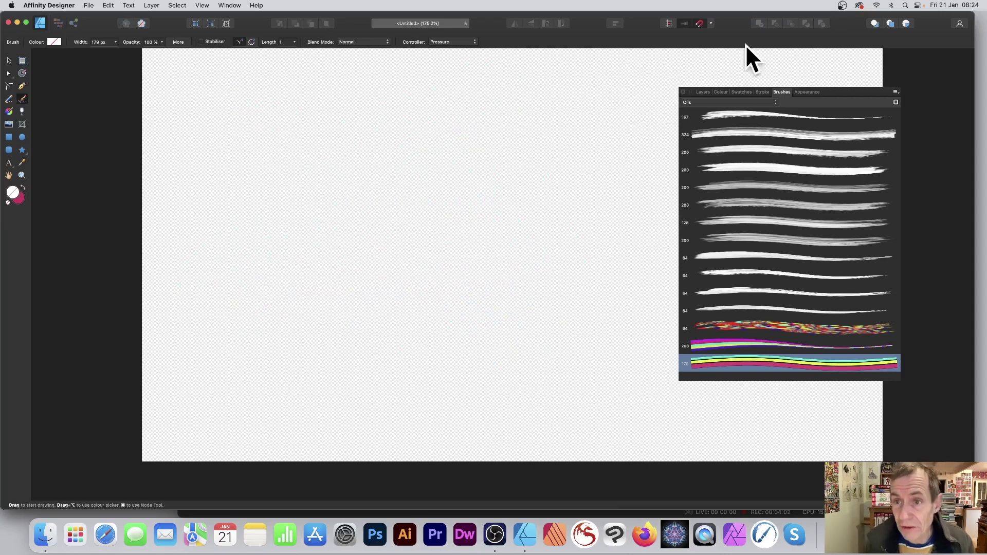
- With the Layers list shown, paint one curved striped stroke across the page and select it
click(705, 94)
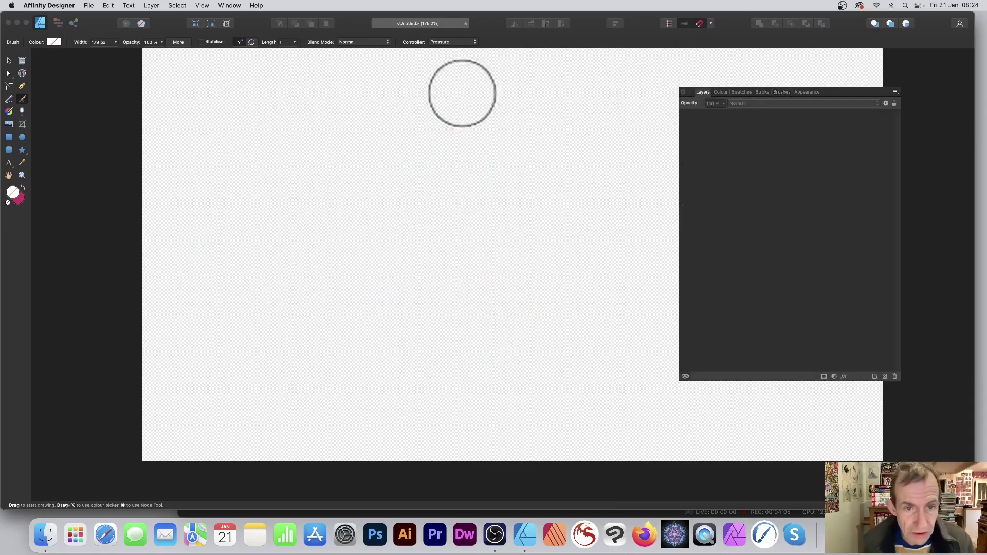
mouse_move(257, 106)
mouse_down()
mouse_move(334, 155)
mouse_move(500, 221)
mouse_move(537, 337)
mouse_up()
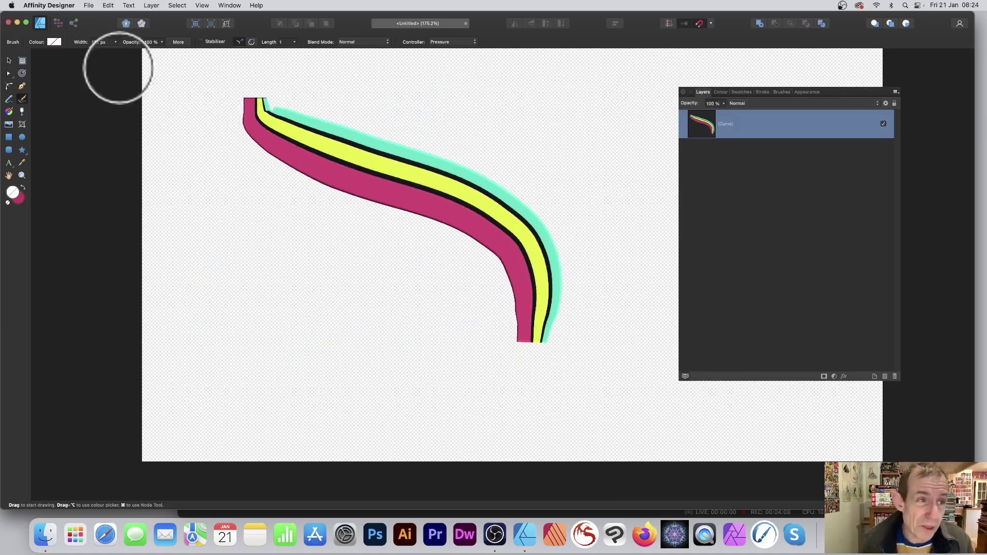
click(9, 61)
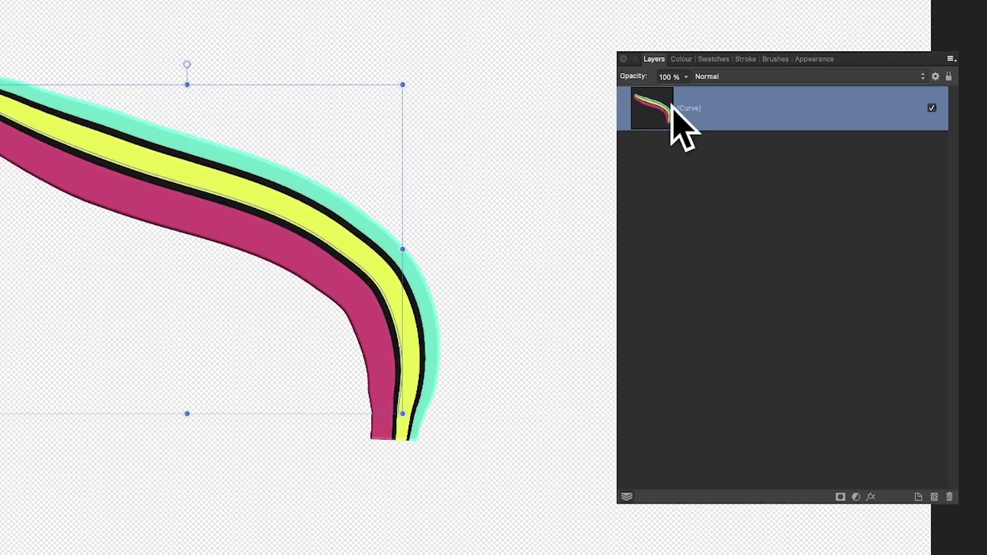
- Give the curve a 12.1 px 3D effect and an outer shadow: radius 4.5 px, offset 7.9 px, intensity 81%
click(871, 497)
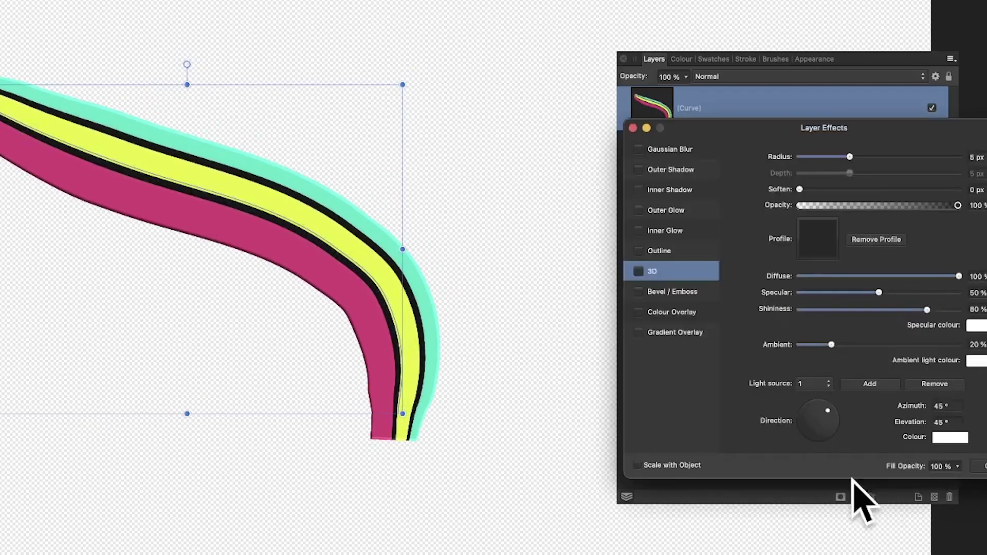
click(638, 270)
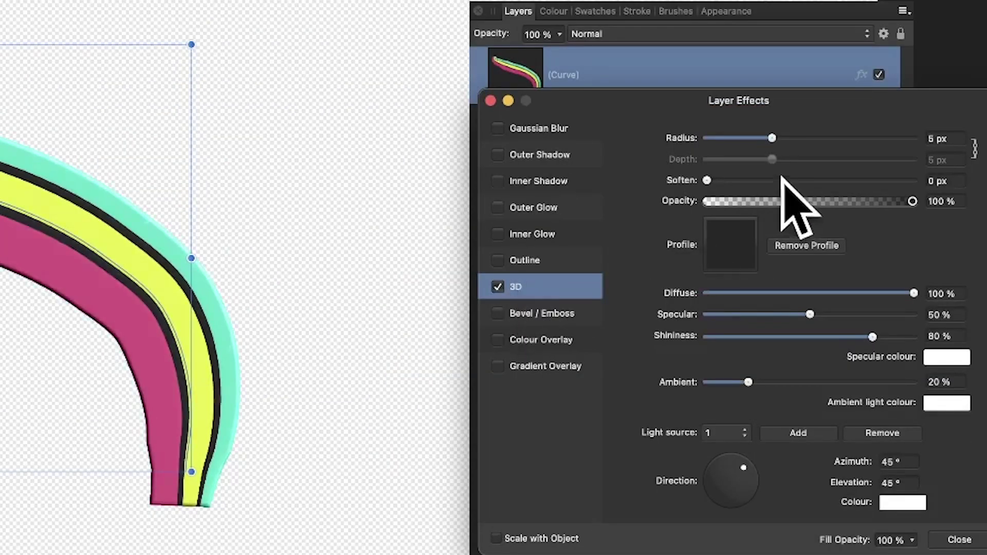
mouse_move(772, 138)
mouse_down()
mouse_move(828, 139)
mouse_move(789, 137)
mouse_move(800, 139)
mouse_up()
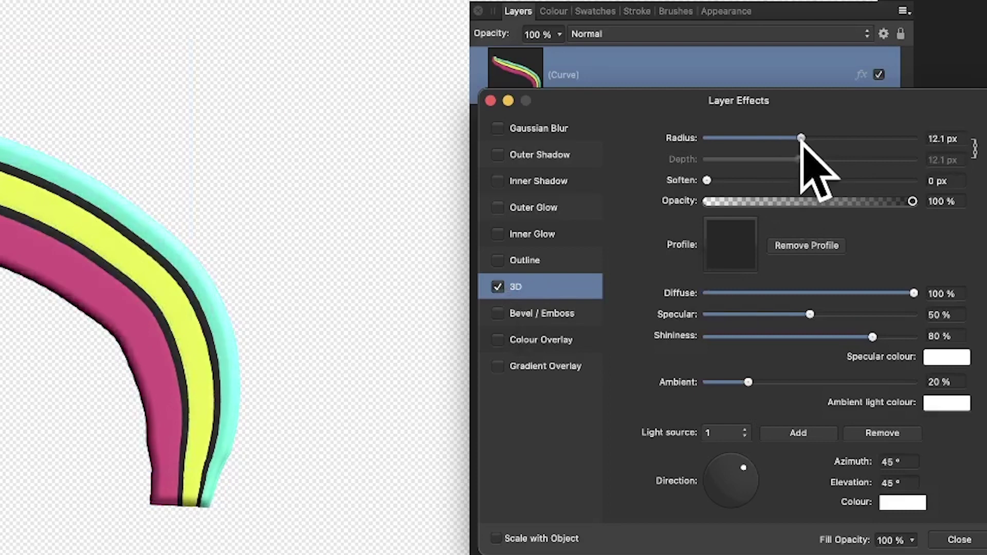
click(510, 154)
drag(755, 180, 770, 181)
drag(707, 202, 785, 202)
drag(707, 225, 811, 225)
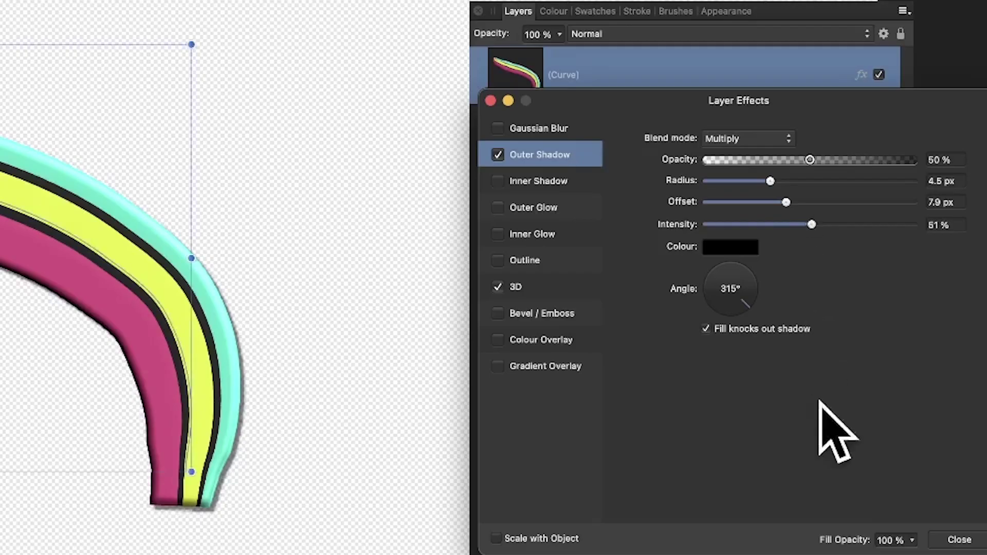
click(959, 539)
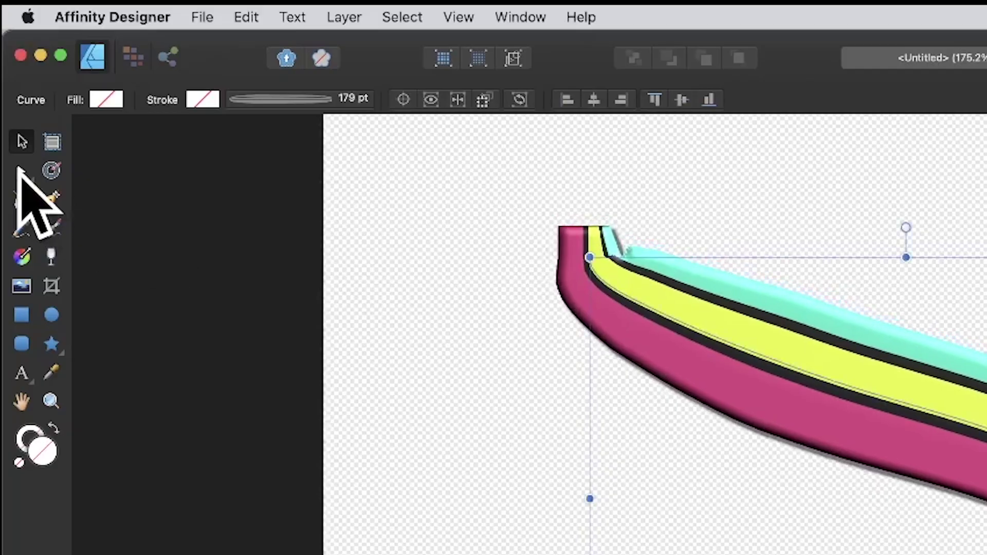
click(9, 73)
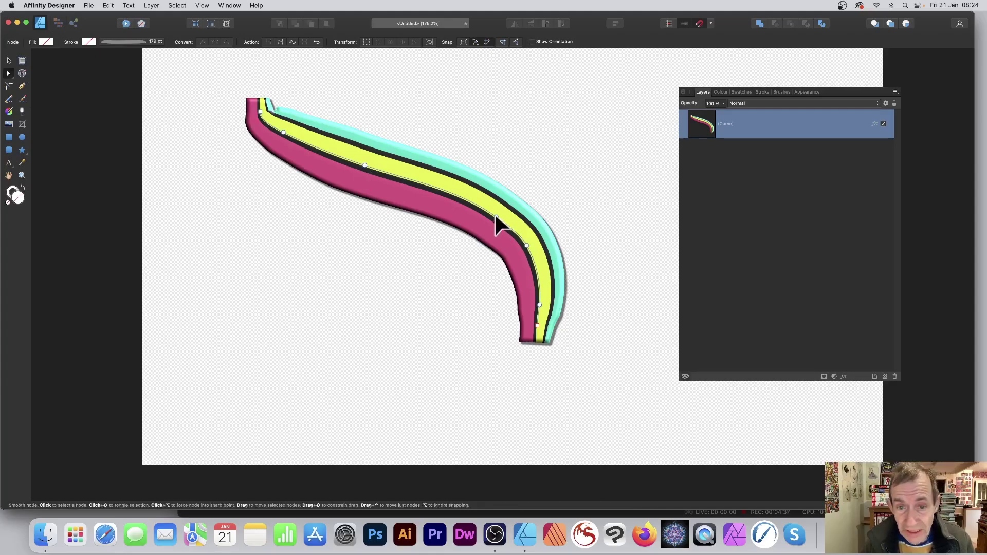
mouse_move(496, 212)
mouse_down()
mouse_move(295, 290)
mouse_move(338, 310)
mouse_up()
mouse_move(365, 161)
mouse_down()
mouse_move(446, 92)
mouse_move(478, 133)
mouse_move(192, 190)
mouse_move(272, 252)
mouse_move(299, 245)
mouse_move(282, 133)
mouse_up()
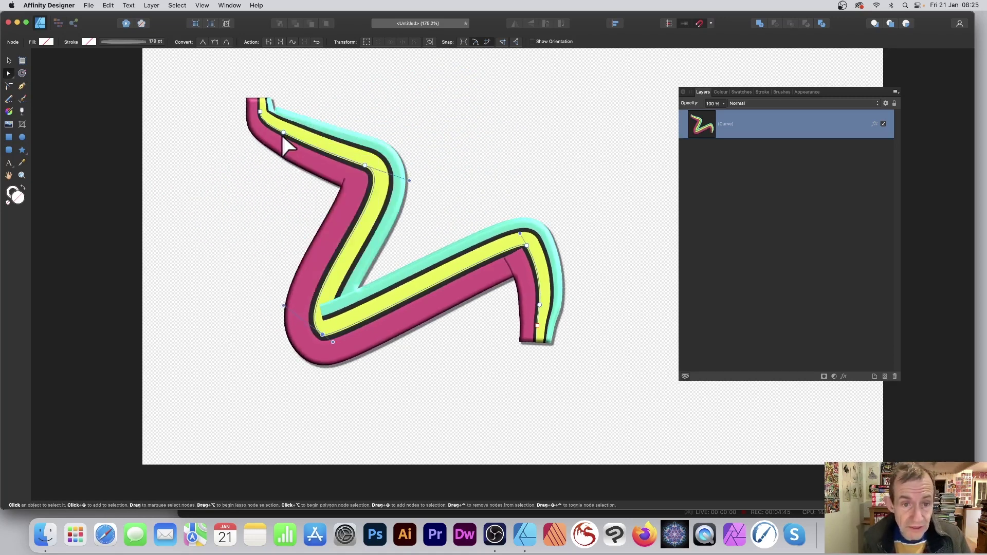
- Drag a large contour radius on the curve with the Contour Tool to make a thick striped outline
click(21, 73)
drag(349, 144, 330, 172)
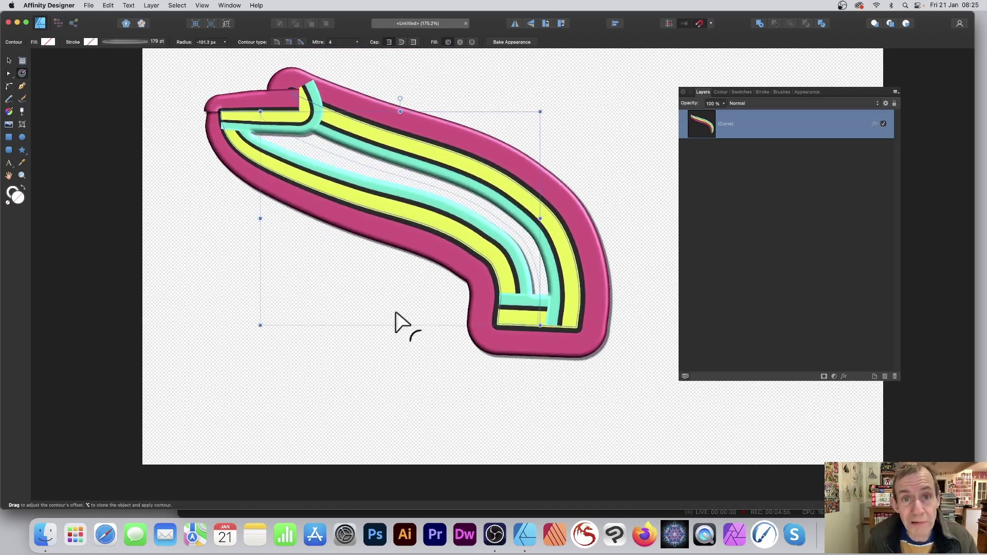